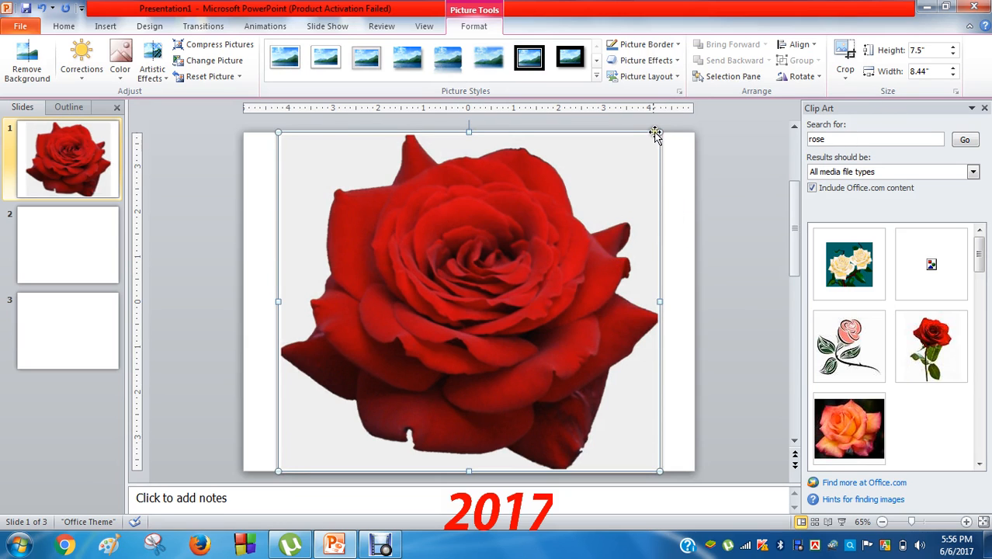
Shrink and reposition the rose picture to about 6.27" high by 7.81" wide within slide 1
{"action": "left_click_drag", "start_coordinate": [659, 133], "coordinate": [543, 258]}
{"action": "left_click_drag", "start_coordinate": [516, 303], "coordinate": [517, 268]}
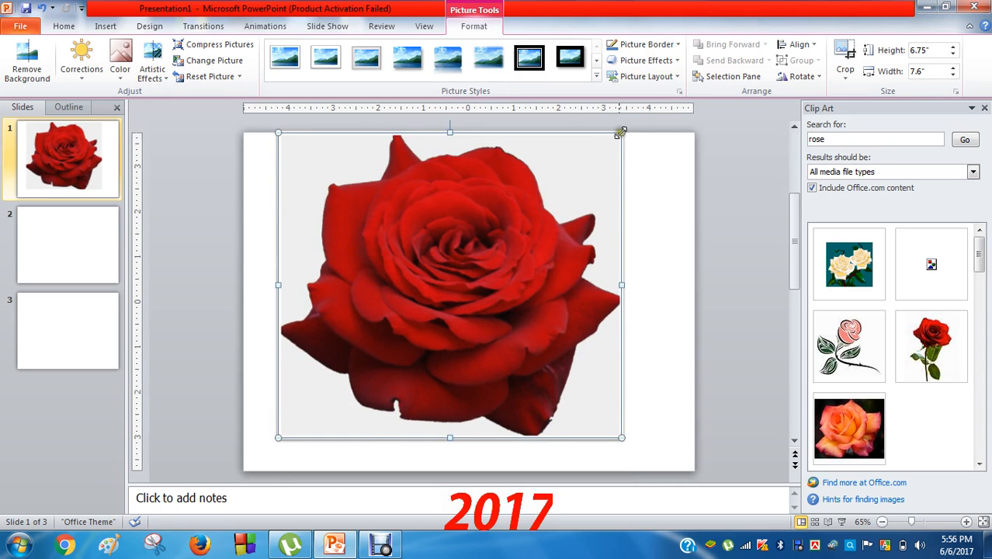
{"action": "left_click_drag", "start_coordinate": [621, 133], "coordinate": [552, 241]}
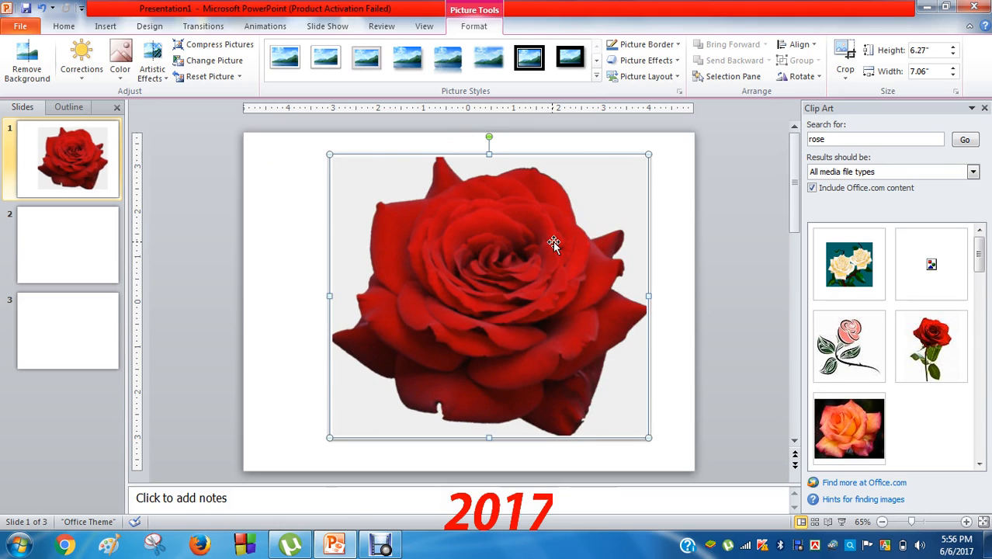
{"action": "left_click", "coordinate": [326, 294]}
{"action": "left_click", "coordinate": [333, 296]}
{"action": "left_click_drag", "start_coordinate": [332, 297], "coordinate": [296, 307]}
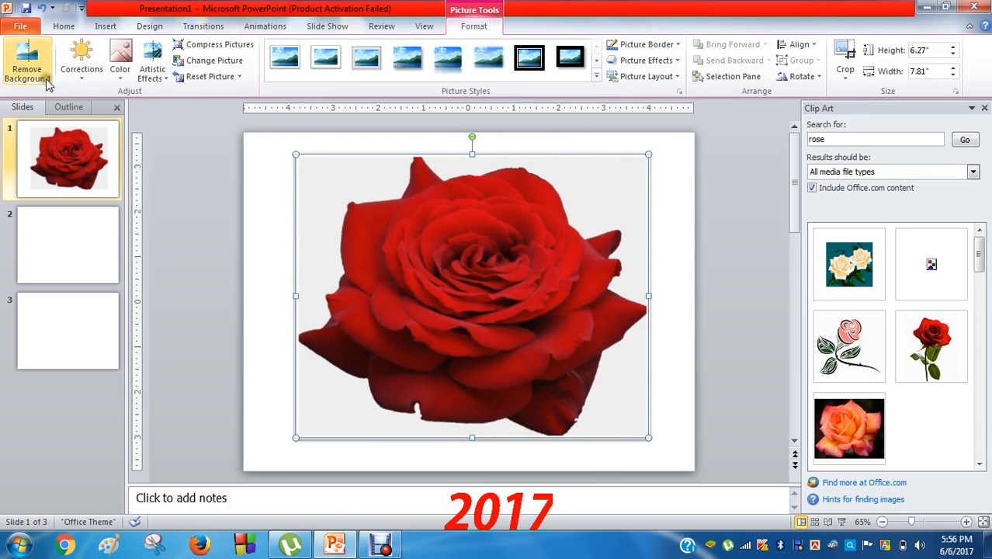
Draw an empty text box across the upper part of the rose picture
{"action": "left_click", "coordinate": [93, 27]}
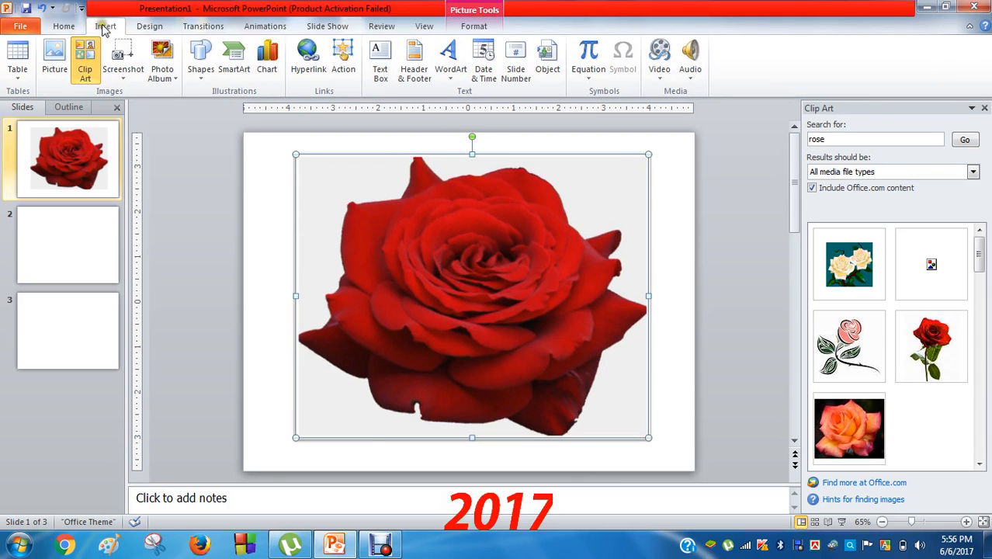
{"action": "left_click", "coordinate": [63, 26]}
{"action": "left_click", "coordinate": [109, 26]}
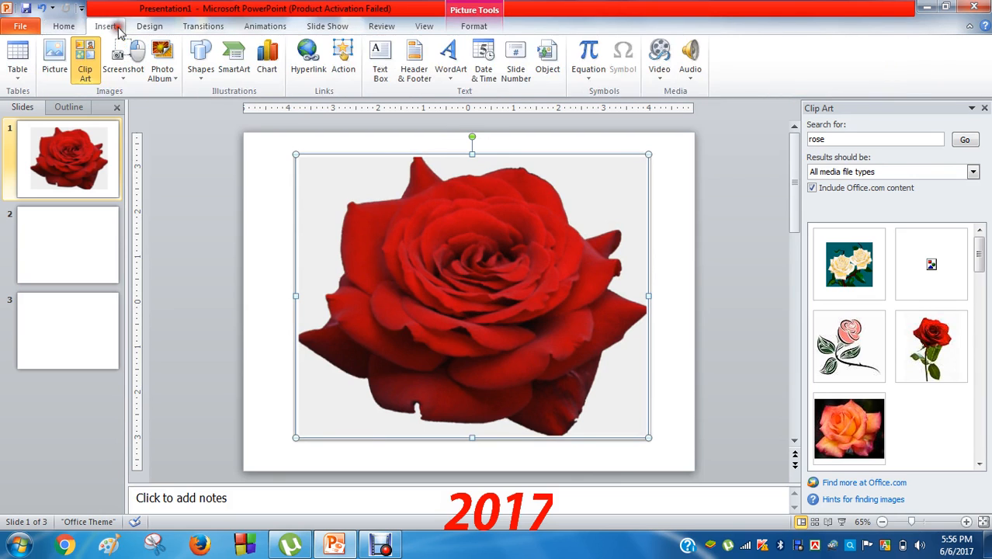
{"action": "left_click", "coordinate": [380, 60]}
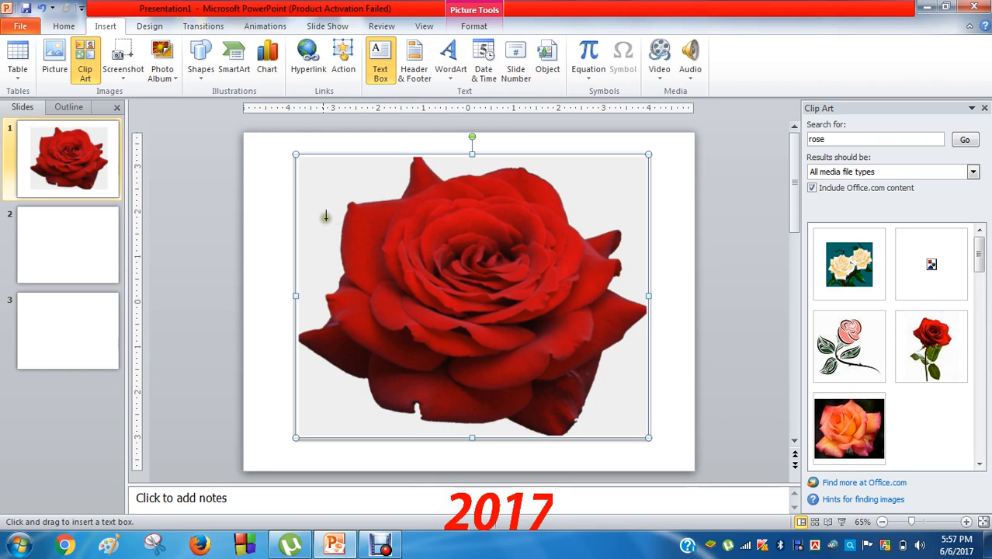
{"action": "mouse_move", "coordinate": [324, 208]}
{"action": "left_mouse_down"}
{"action": "mouse_move", "coordinate": [366, 252]}
{"action": "mouse_move", "coordinate": [471, 295]}
{"action": "mouse_move", "coordinate": [617, 318]}
{"action": "mouse_move", "coordinate": [627, 412]}
{"action": "mouse_move", "coordinate": [628, 379]}
{"action": "left_mouse_up"}
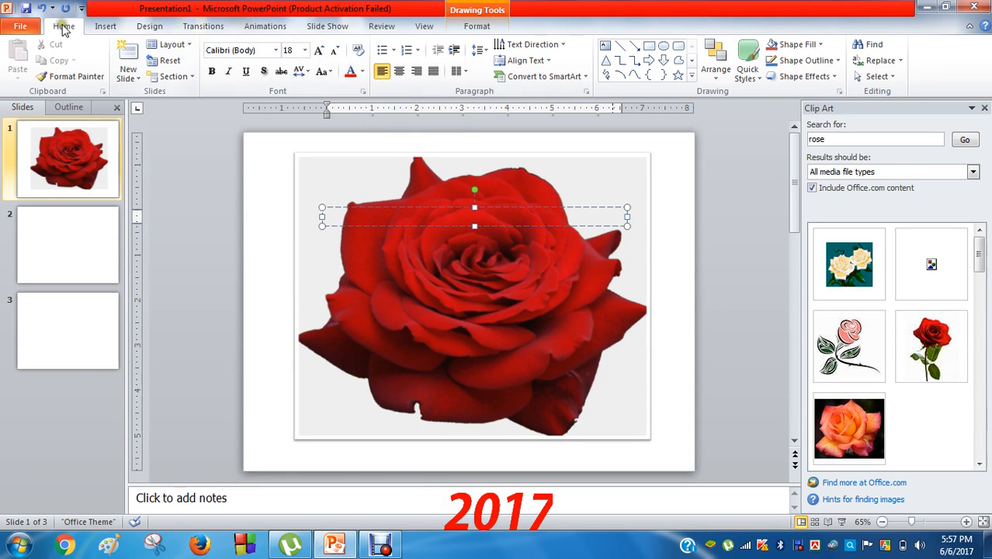
Choose the SutonnyMJ font for the new text box
{"action": "left_click", "coordinate": [275, 50]}
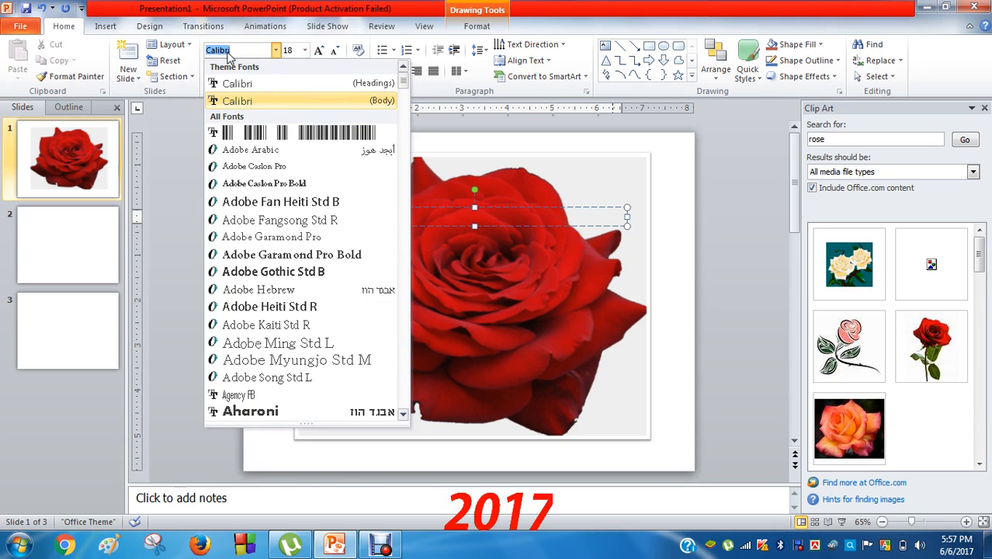
{"action": "type", "text": "SutonnyMJ"}
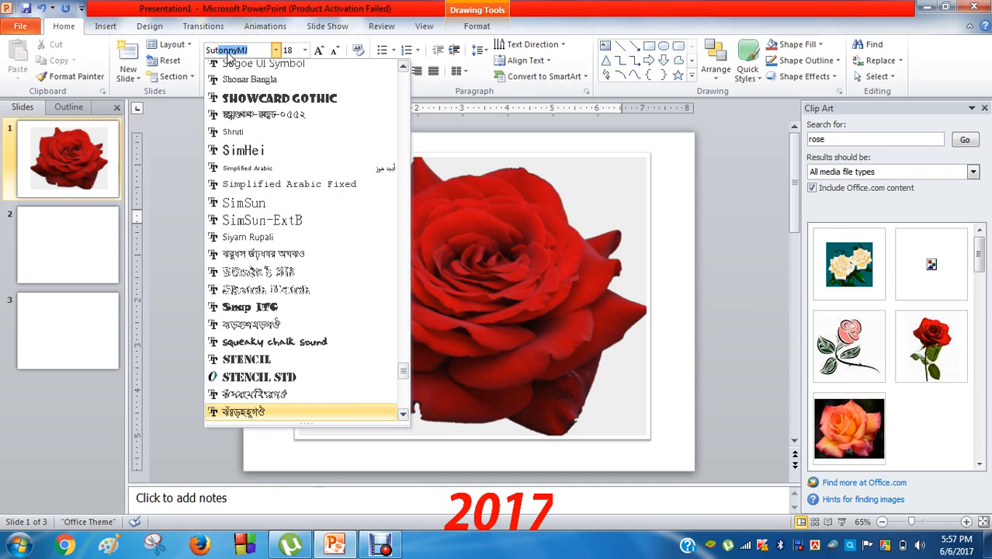
{"action": "key", "text": "Return"}
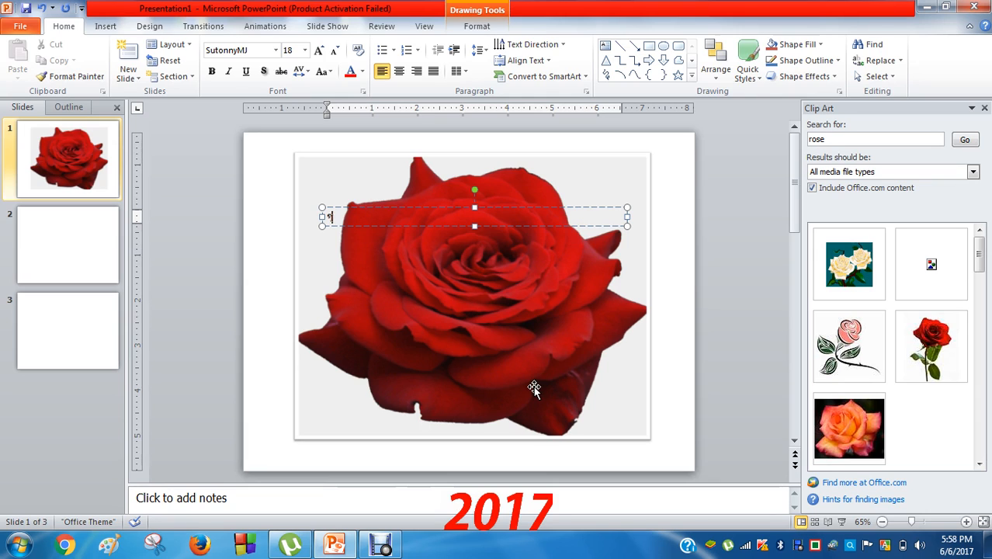
Type the Bengali word স্বাগতম, select it and size it to 199 pt
{"action": "type", "text": "াগত"}
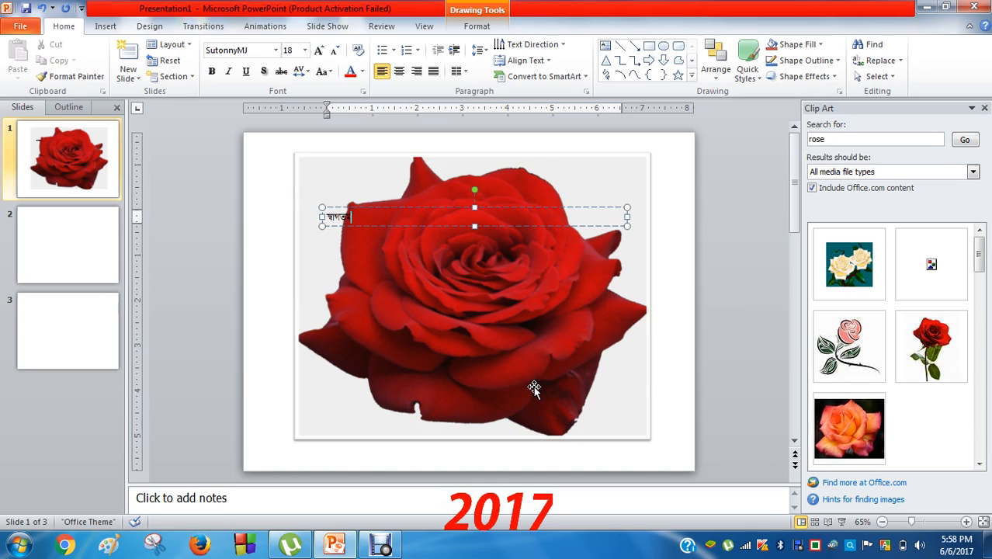
{"action": "key", "text": "shift+Left"}
{"action": "key", "text": "shift+Left"}
{"action": "key", "text": "shift+Left"}
{"action": "key", "text": "shift+Left"}
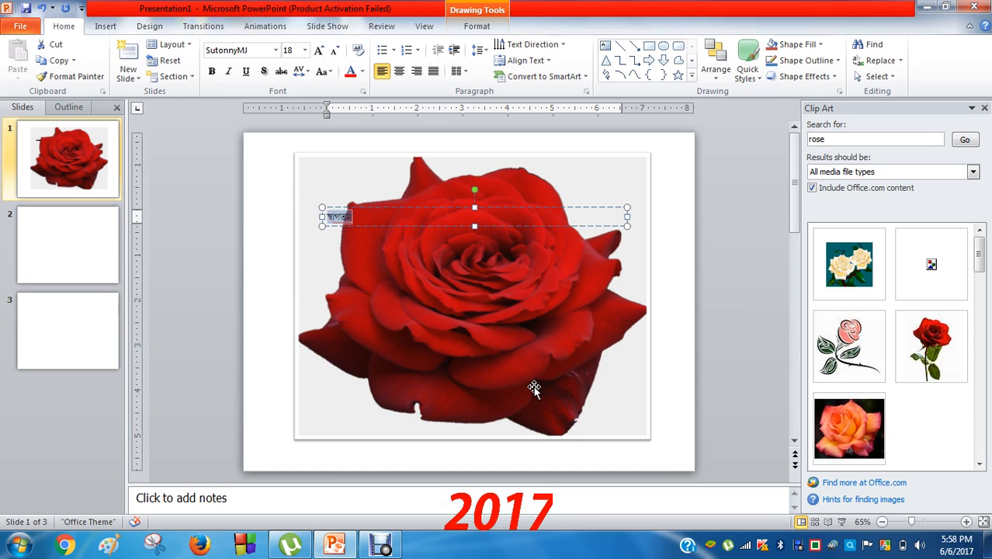
{"action": "key", "text": "ctrl+bracketright"}
{"action": "key", "text": "ctrl+bracketright"}
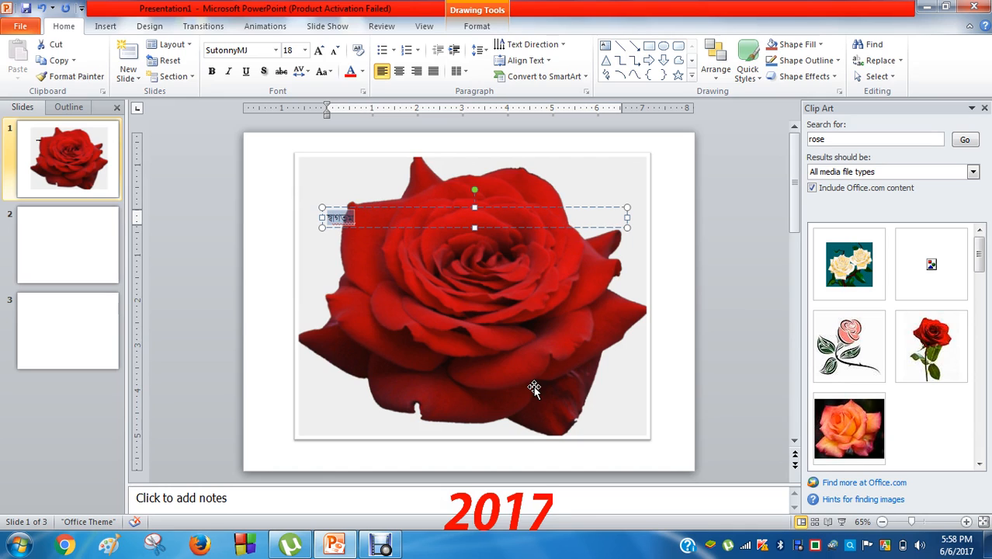
{"action": "key", "text": "ctrl+bracketright"}
{"action": "key", "text": "ctrl+bracketright"}
{"action": "key", "text": "ctrl+bracketright"}
{"action": "key", "text": "ctrl+bracketright"}
{"action": "key", "text": "ctrl+bracketright"}
{"action": "key", "text": "ctrl+bracketright"}
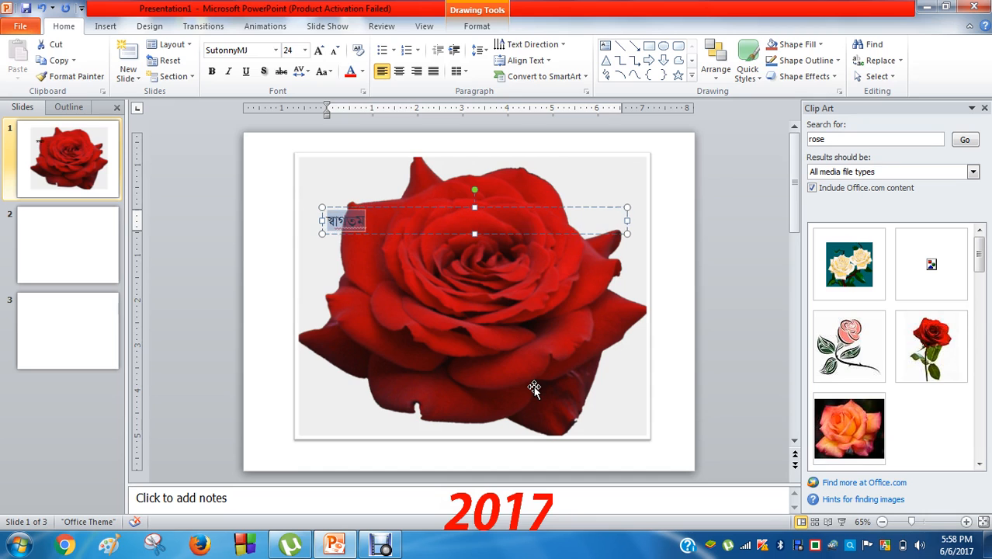
{"action": "key", "text": "ctrl+bracketright"}
{"action": "key", "text": "ctrl+bracketright"}
{"action": "key", "text": "ctrl+bracketright"}
{"action": "key", "text": "ctrl+bracketright"}
{"action": "key", "text": "ctrl+bracketright"}
{"action": "key", "text": "ctrl+bracketright"}
{"action": "key", "text": "ctrl+bracketright"}
{"action": "key", "text": "ctrl+bracketright"}
{"action": "key", "text": "ctrl+bracketright"}
{"action": "key", "text": "ctrl+bracketright"}
{"action": "key", "text": "ctrl+bracketright"}
{"action": "key", "text": "ctrl+bracketright"}
{"action": "key", "text": "ctrl+bracketright"}
{"action": "key", "text": "ctrl+bracketright"}
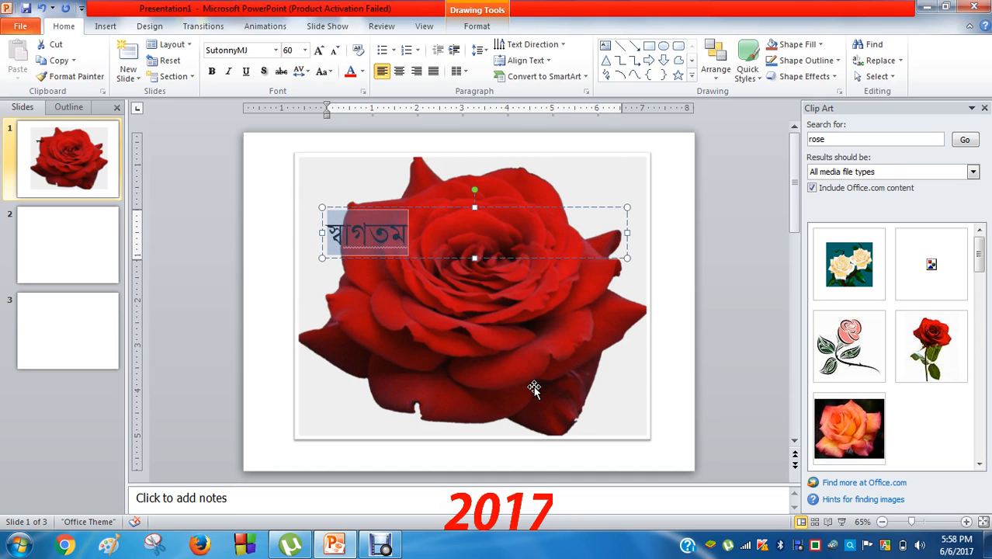
{"action": "key", "text": "ctrl+bracketright"}
{"action": "key", "text": "ctrl+bracketright"}
{"action": "key", "text": "ctrl+bracketright"}
{"action": "key", "text": "ctrl+bracketright"}
{"action": "key", "text": "ctrl+bracketright"}
{"action": "key", "text": "ctrl+bracketright"}
{"action": "key", "text": "ctrl+bracketright"}
{"action": "key", "text": "ctrl+bracketright"}
{"action": "key", "text": "ctrl+bracketright"}
{"action": "key", "text": "ctrl+bracketright"}
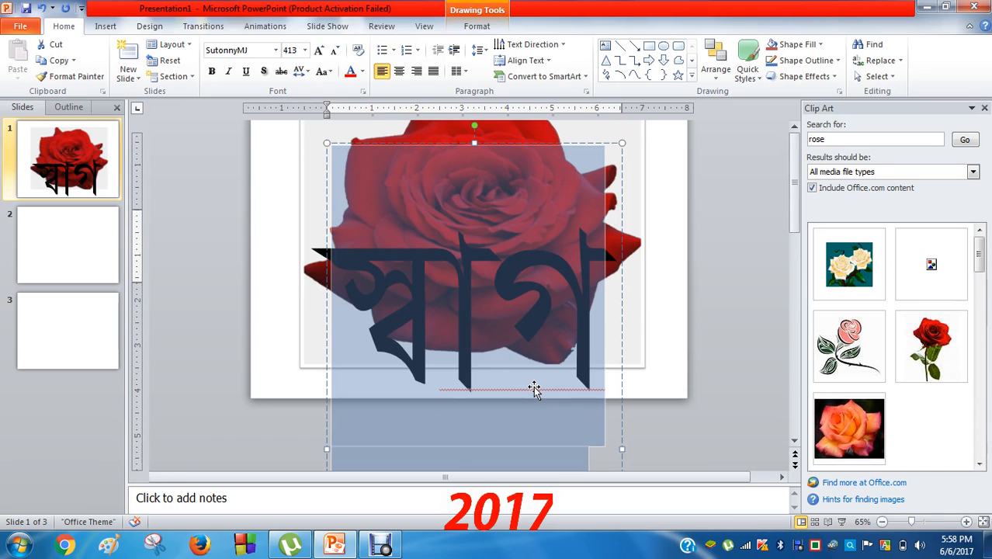
{"action": "key", "text": "ctrl+bracketleft"}
{"action": "key", "text": "ctrl+bracketright"}
{"action": "key", "text": "ctrl+bracketright"}
{"action": "key", "text": "ctrl+bracketright"}
{"action": "key", "text": "ctrl+bracketright"}
{"action": "key", "text": "ctrl+bracketright"}
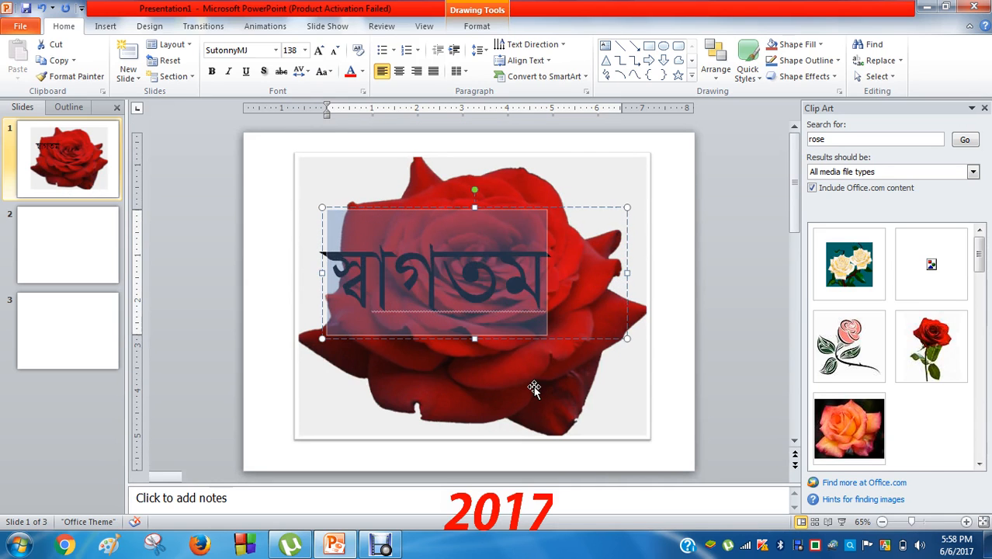
{"action": "key", "text": "ctrl+bracketleft"}
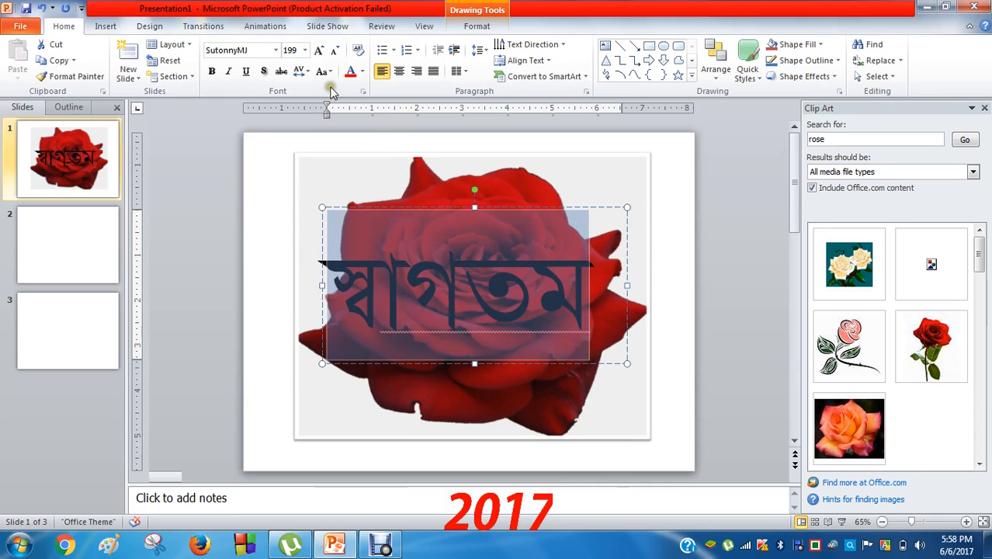
Try larger sizes, then keep স্বাগতম at 199 pt on one line
{"action": "left_click", "coordinate": [305, 50]}
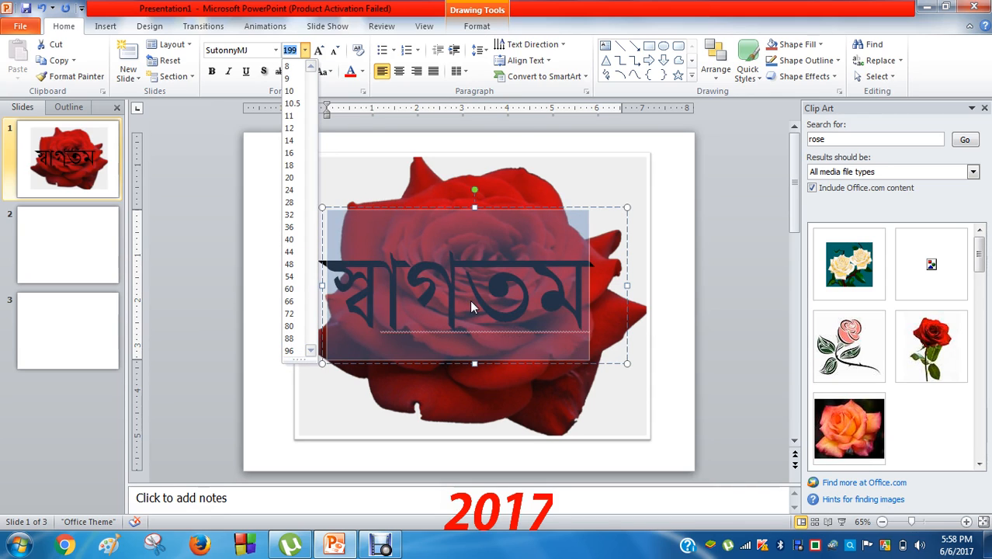
{"action": "left_click", "coordinate": [568, 264]}
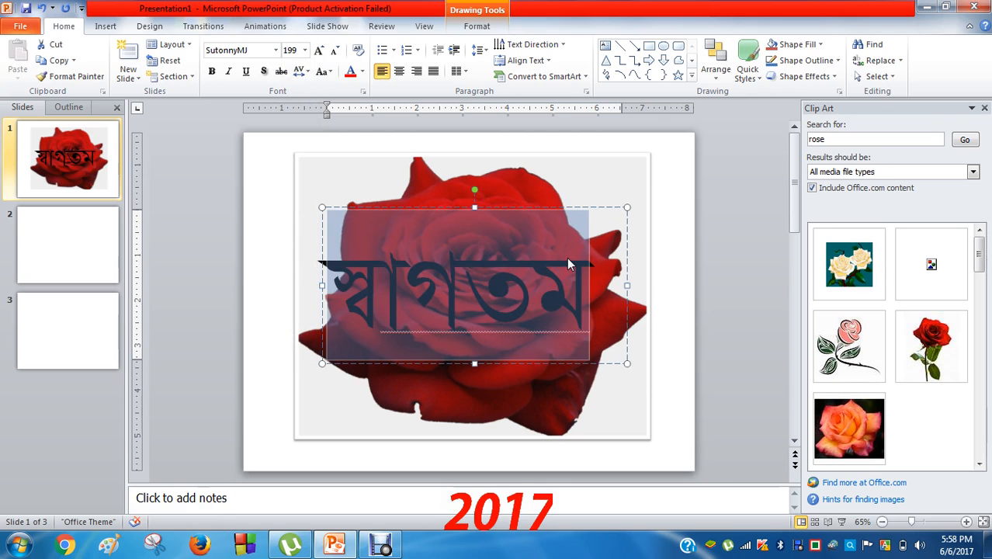
{"action": "key", "text": "ctrl+shift+greater"}
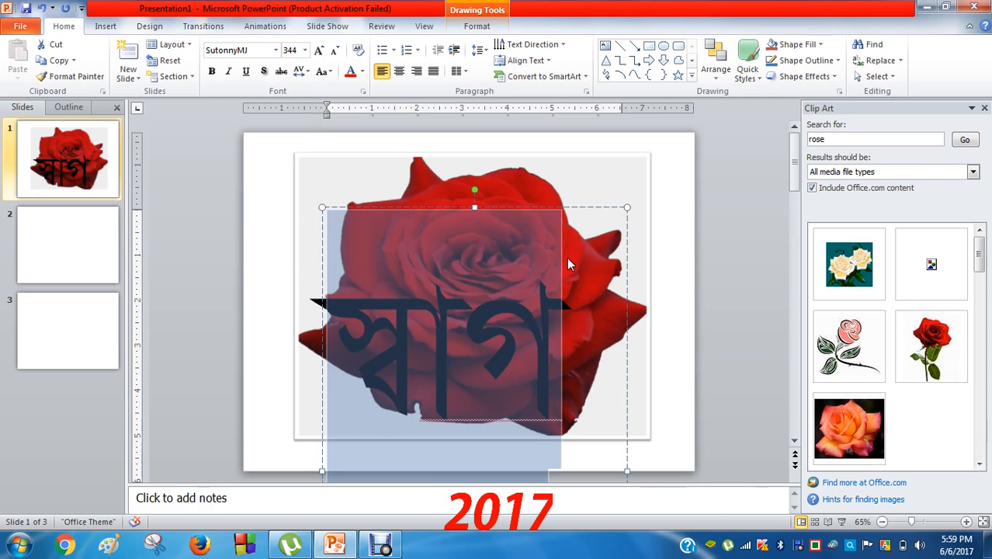
{"action": "key", "text": "ctrl+z"}
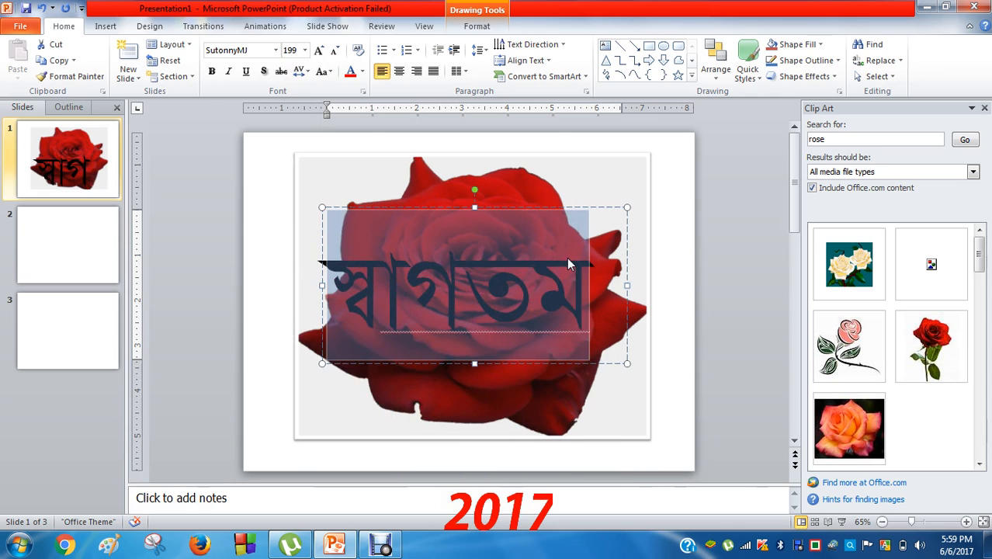
{"action": "key", "text": "ctrl+shift+greater"}
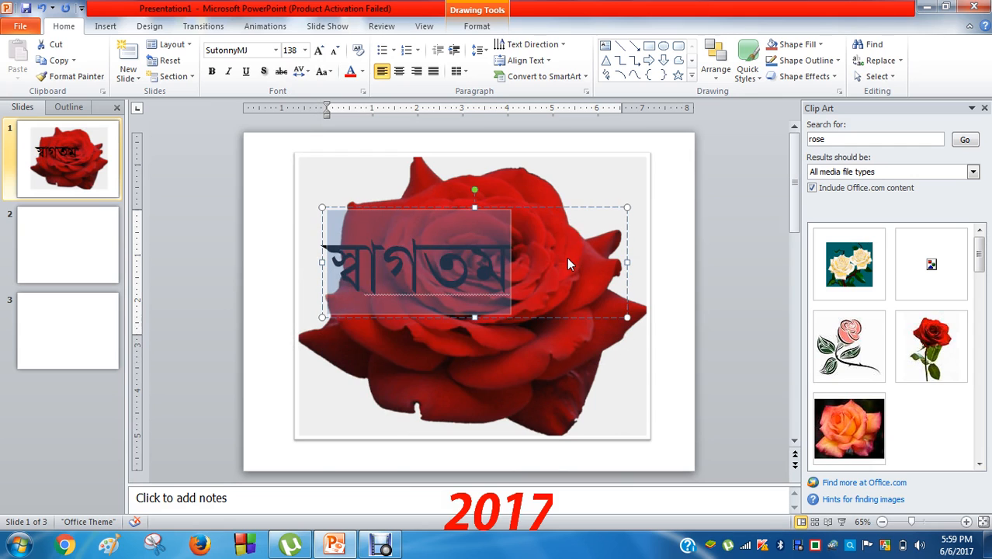
{"action": "key", "text": "ctrl+shift+greater"}
{"action": "key", "text": "ctrl+z"}
{"action": "key", "text": "ctrl+z"}
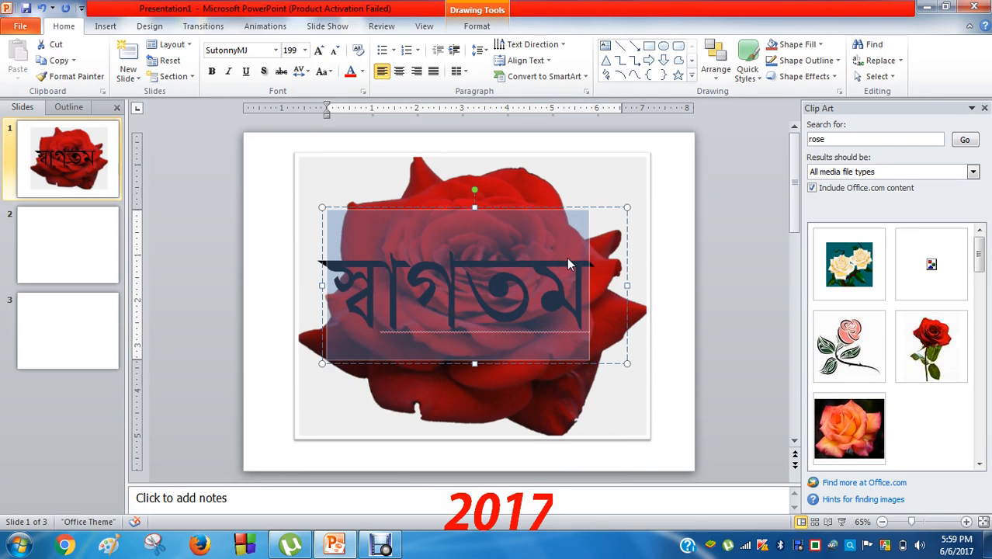
{"action": "left_click", "coordinate": [533, 288]}
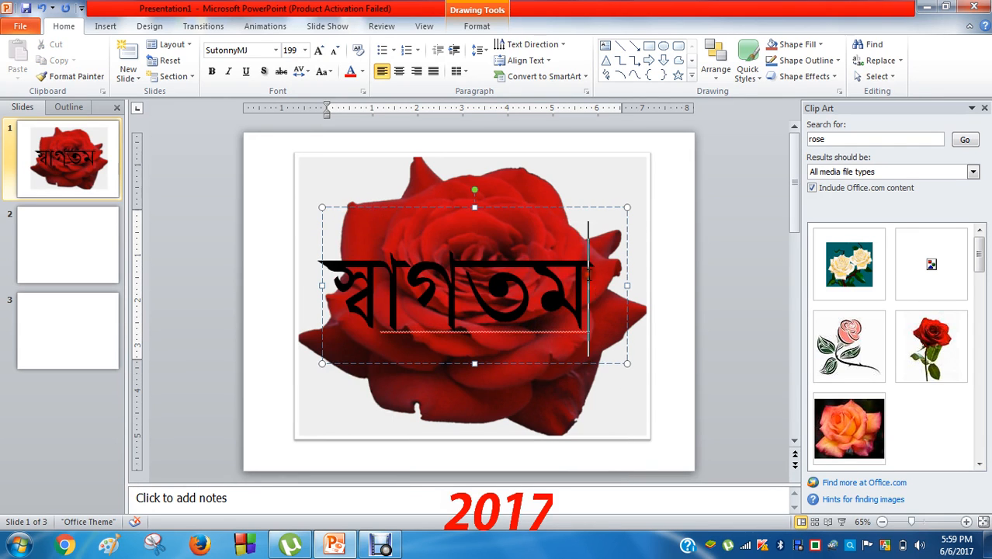
Color the word স্বাগতম orange
{"action": "left_click_drag", "start_coordinate": [590, 280], "coordinate": [307, 276]}
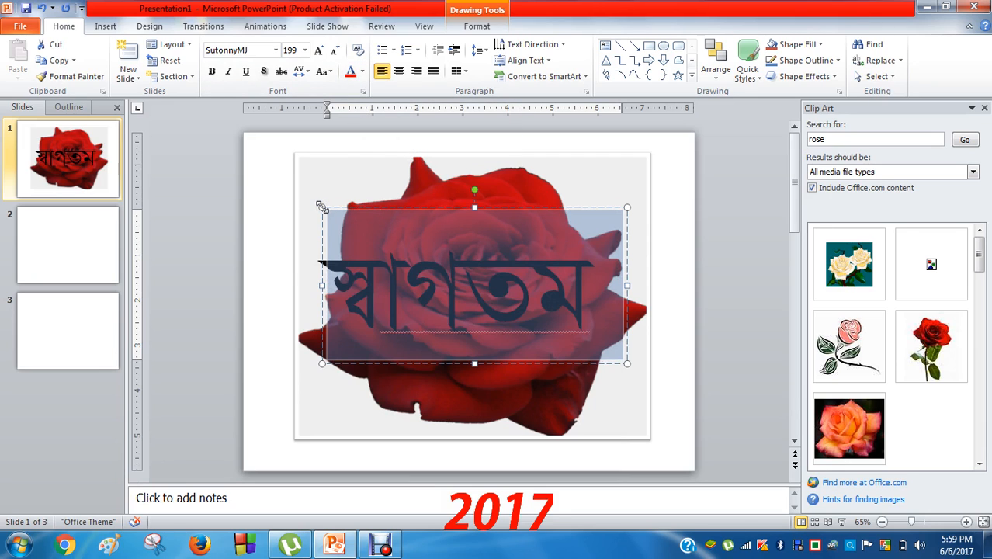
{"action": "left_click", "coordinate": [361, 71]}
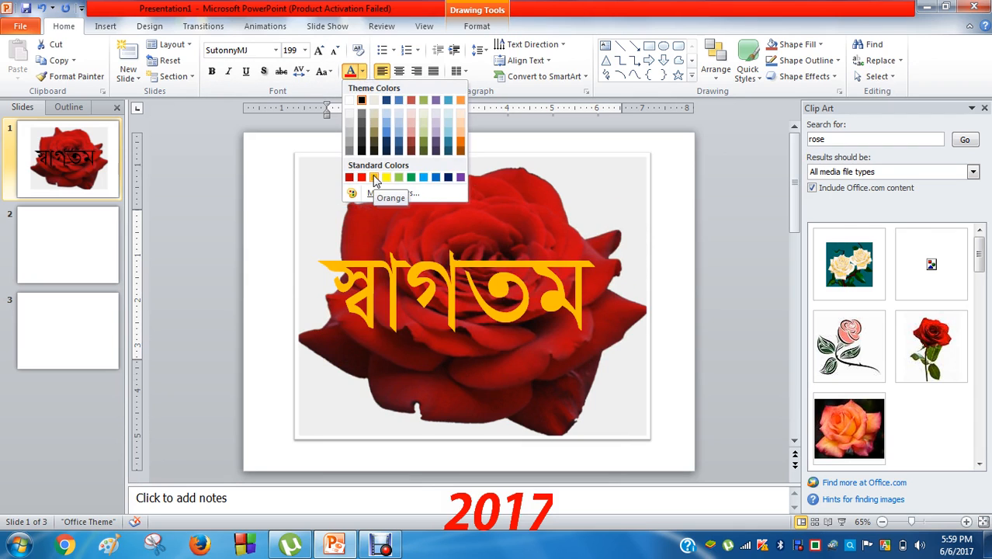
{"action": "left_click", "coordinate": [375, 178]}
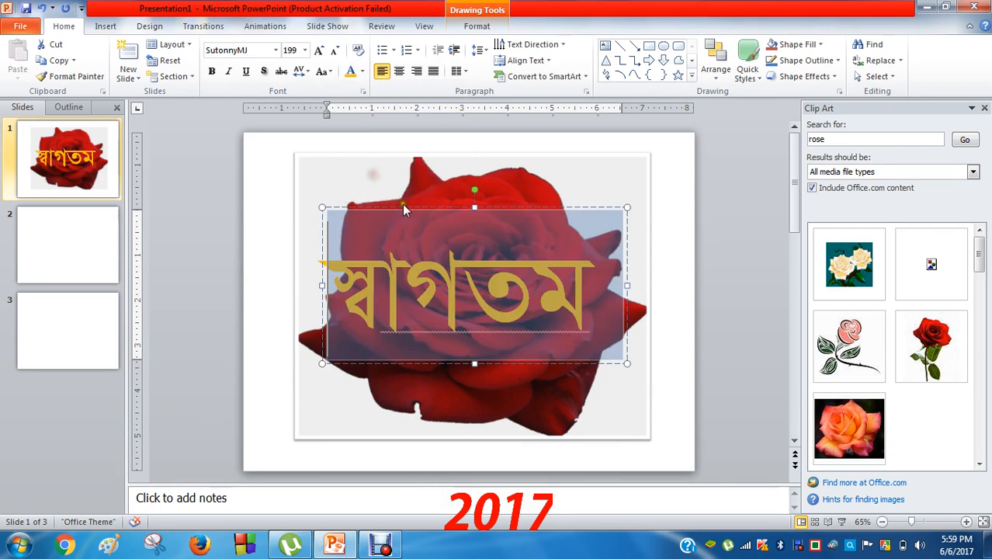
{"action": "left_click", "coordinate": [538, 281]}
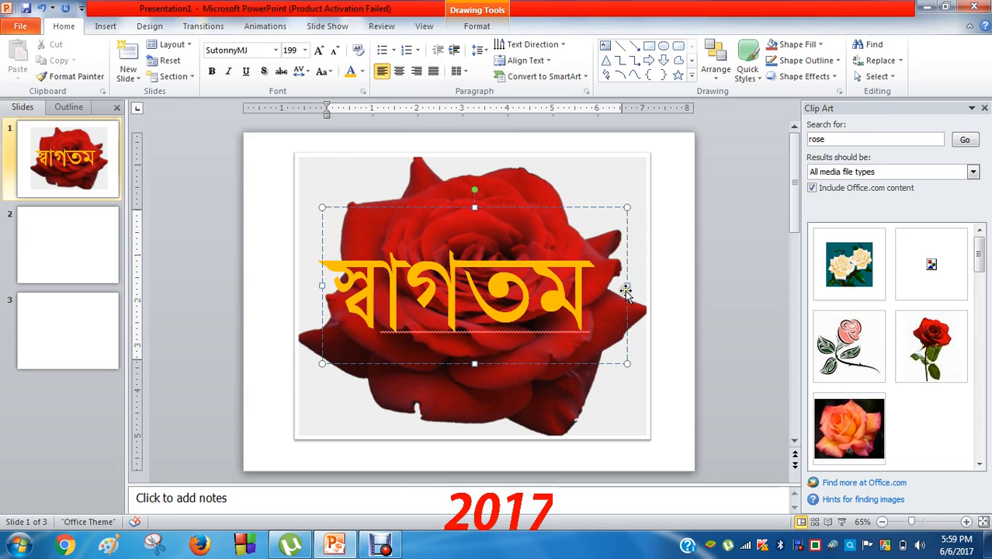
Reselect the welcome text box, nudge it slightly left, then undo the move
{"action": "left_click", "coordinate": [619, 383]}
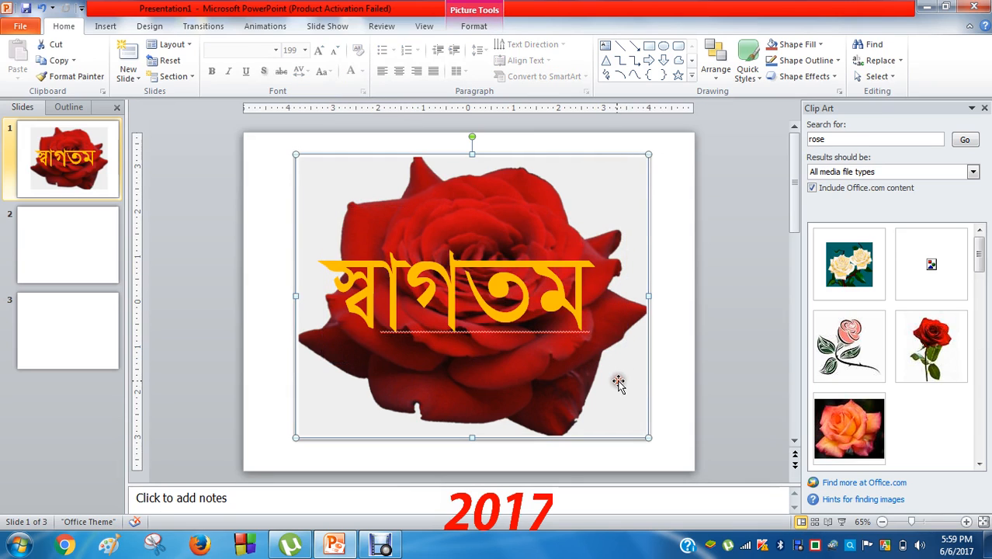
{"action": "left_click", "coordinate": [620, 216]}
{"action": "left_click", "coordinate": [586, 415]}
{"action": "left_click", "coordinate": [516, 295]}
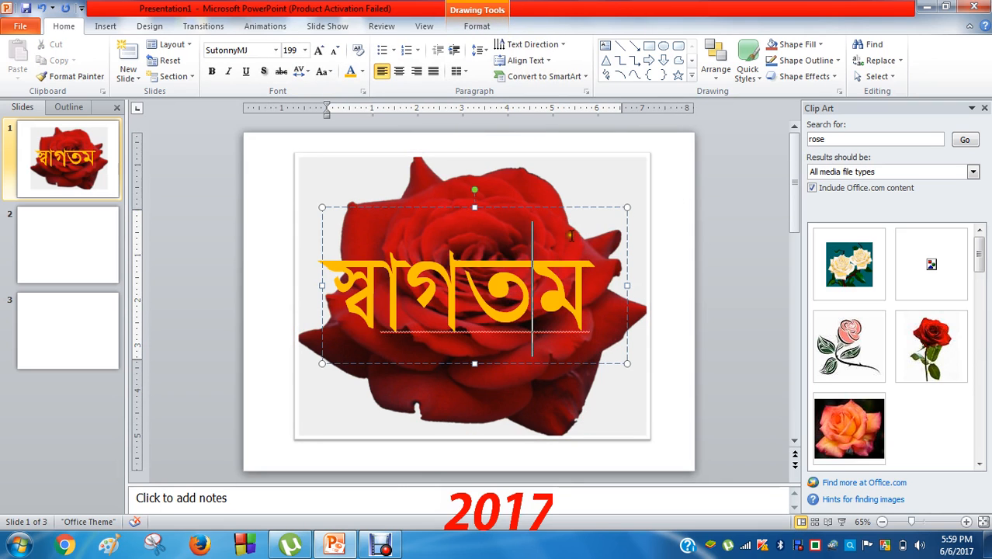
{"action": "left_click", "coordinate": [592, 208]}
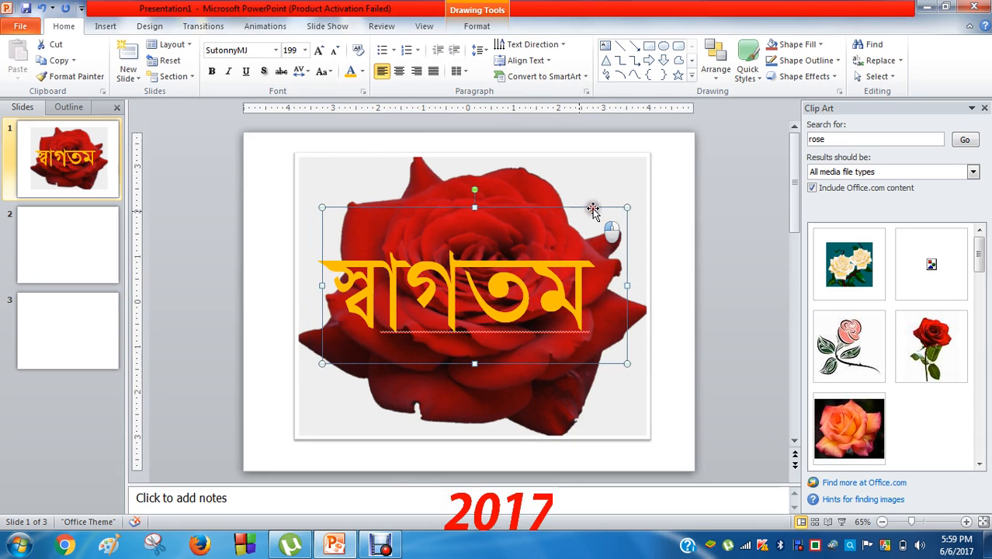
{"action": "left_click_drag", "start_coordinate": [592, 208], "coordinate": [580, 205]}
{"action": "key", "text": "ctrl+z"}
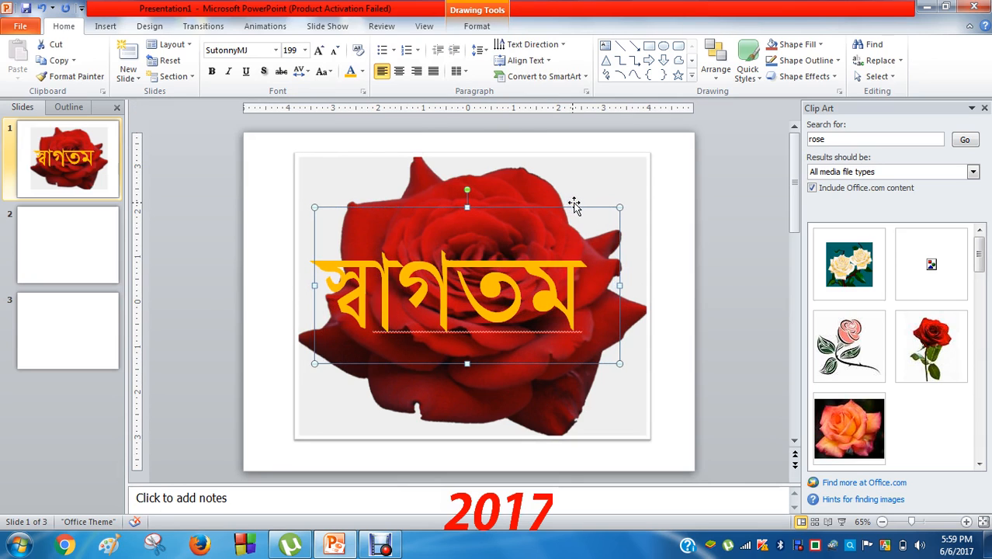
Apply the Wheel entrance animation to the welcome word স্বাগতম
{"action": "left_click", "coordinate": [274, 27]}
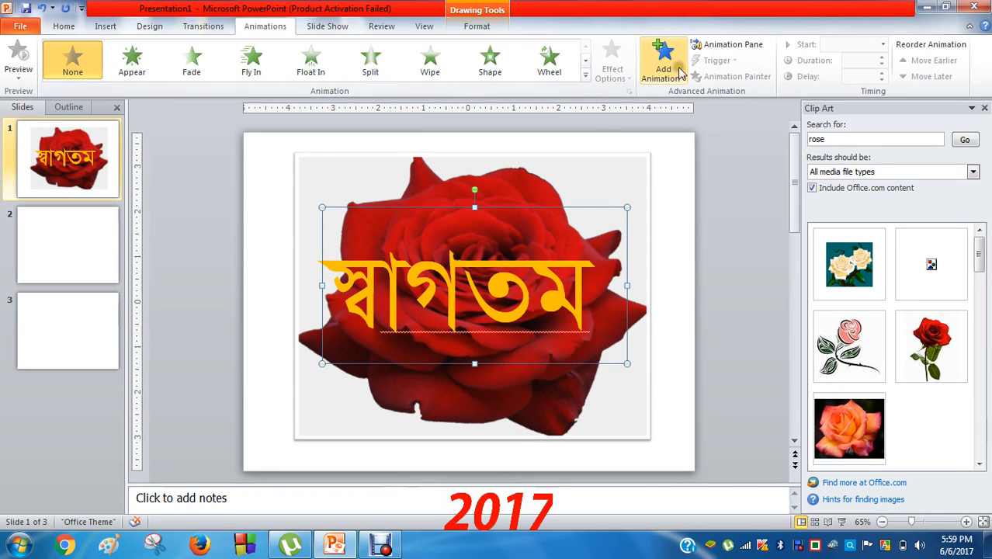
{"action": "left_click", "coordinate": [669, 73]}
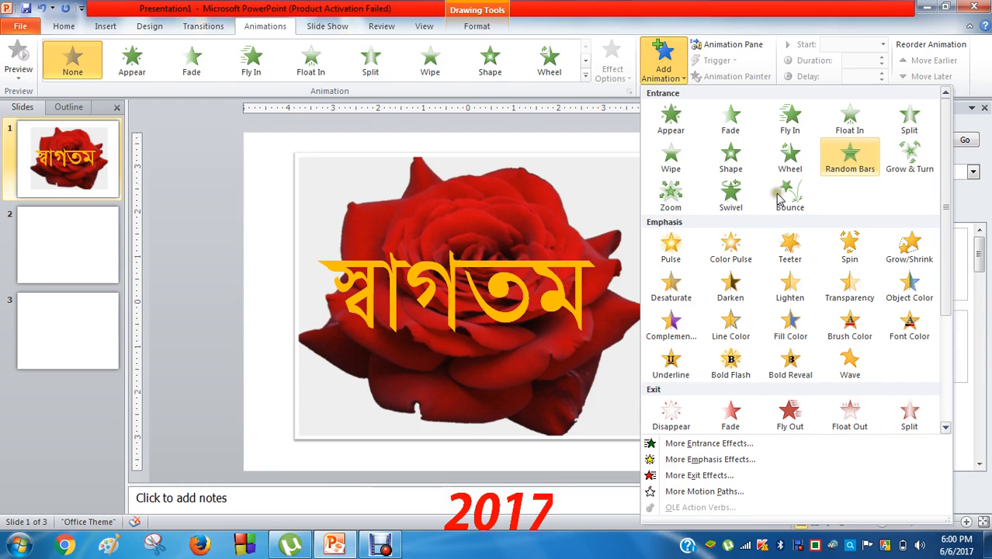
{"action": "left_click", "coordinate": [784, 160]}
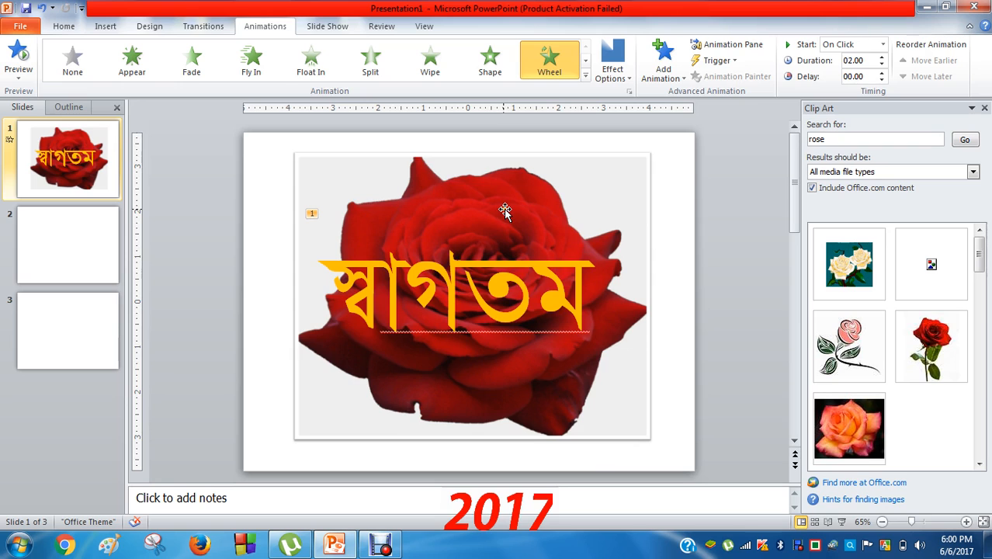
{"action": "left_click", "coordinate": [65, 28]}
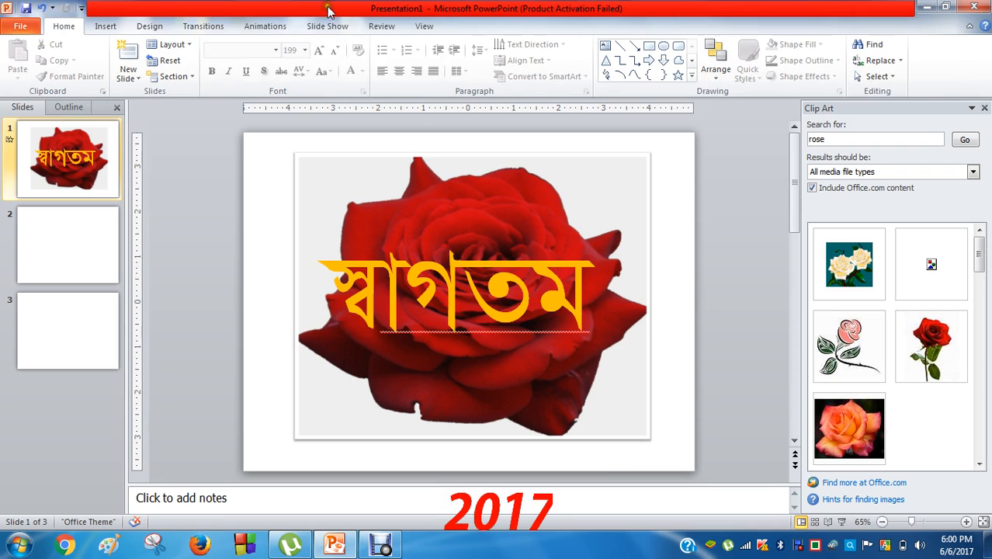
{"action": "left_click", "coordinate": [321, 28]}
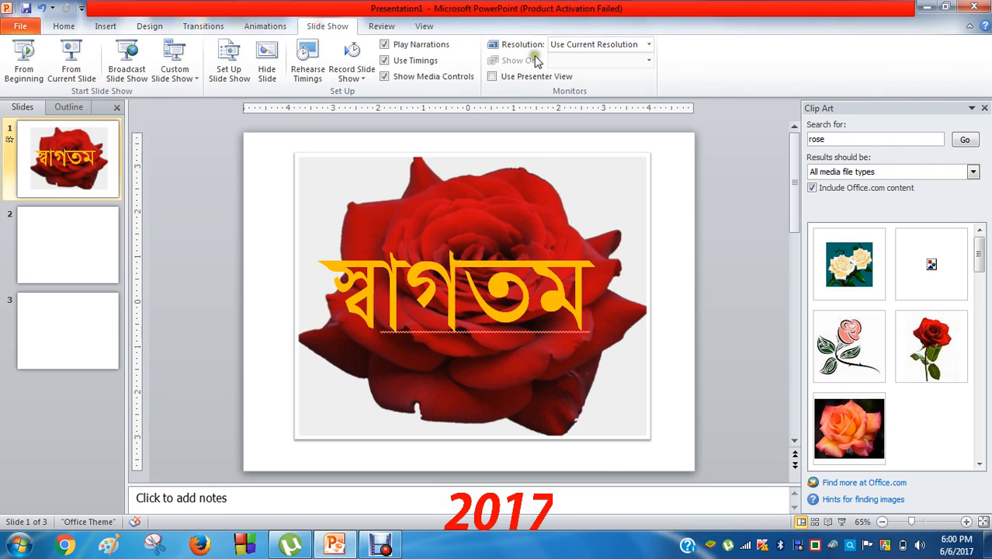
{"action": "left_click", "coordinate": [22, 73]}
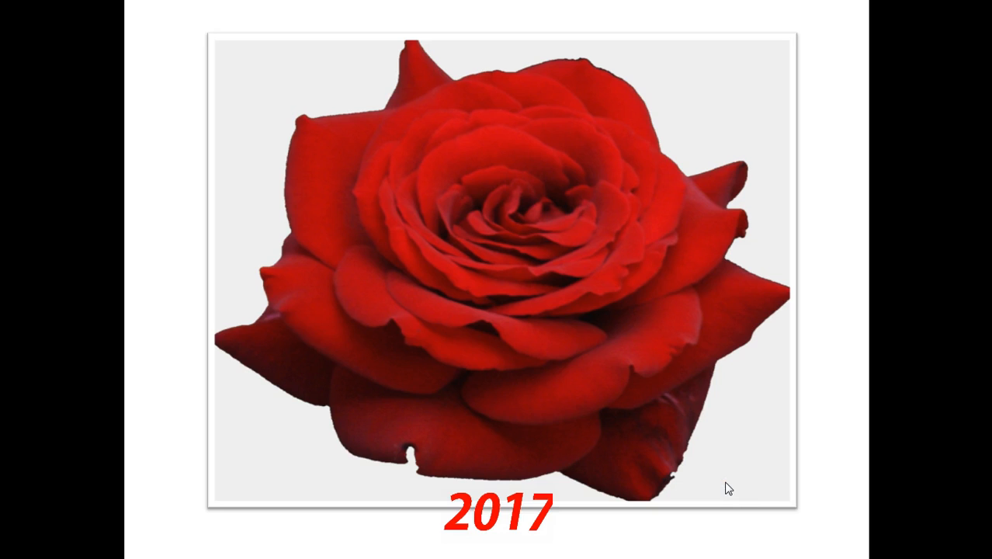
{"action": "left_click", "coordinate": [528, 318]}
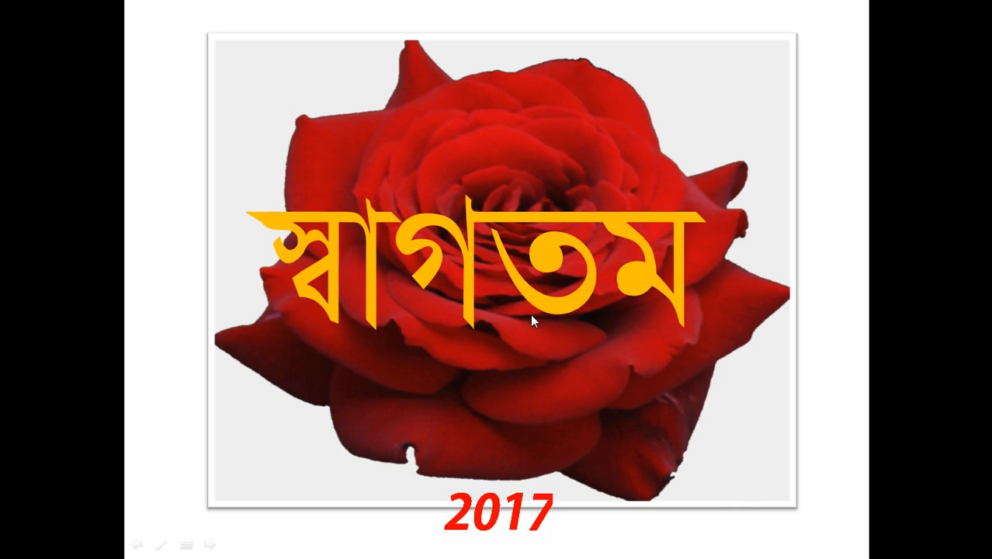
{"action": "left_click", "coordinate": [531, 316]}
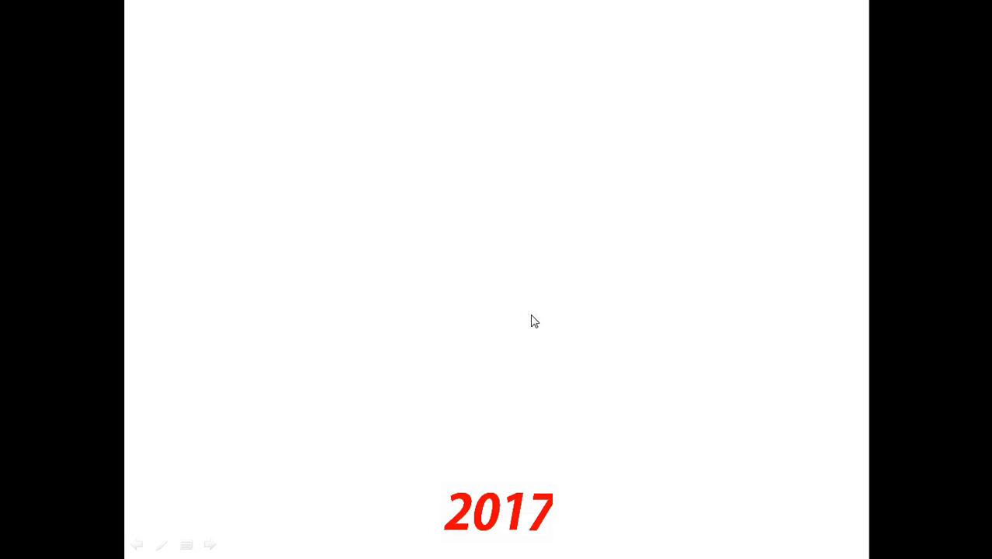
{"action": "left_click", "coordinate": [531, 316]}
{"action": "key", "text": "Escape"}
{"action": "left_click", "coordinate": [78, 182]}
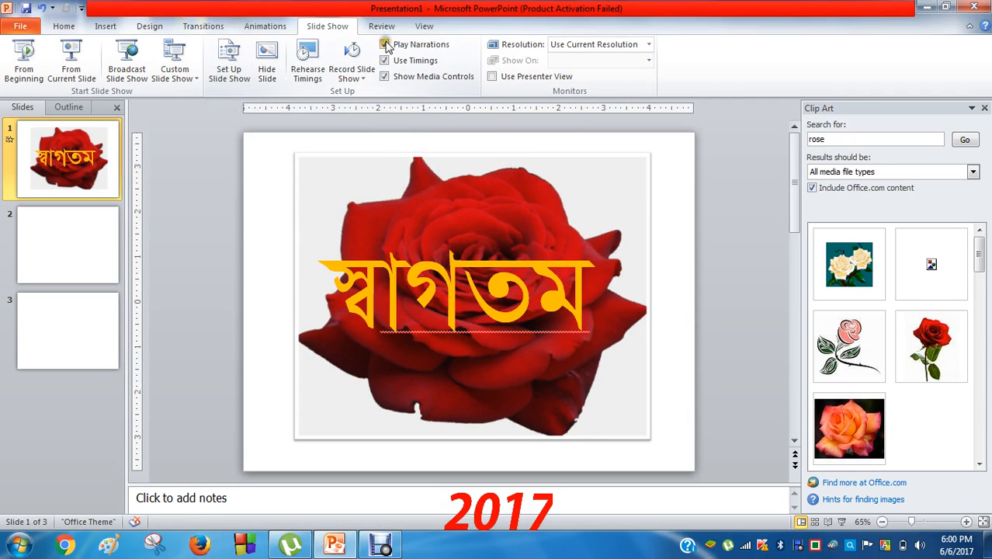
Select the rose picture on slide 1 and show its animation options
{"action": "left_click", "coordinate": [528, 286]}
{"action": "left_click", "coordinate": [579, 191]}
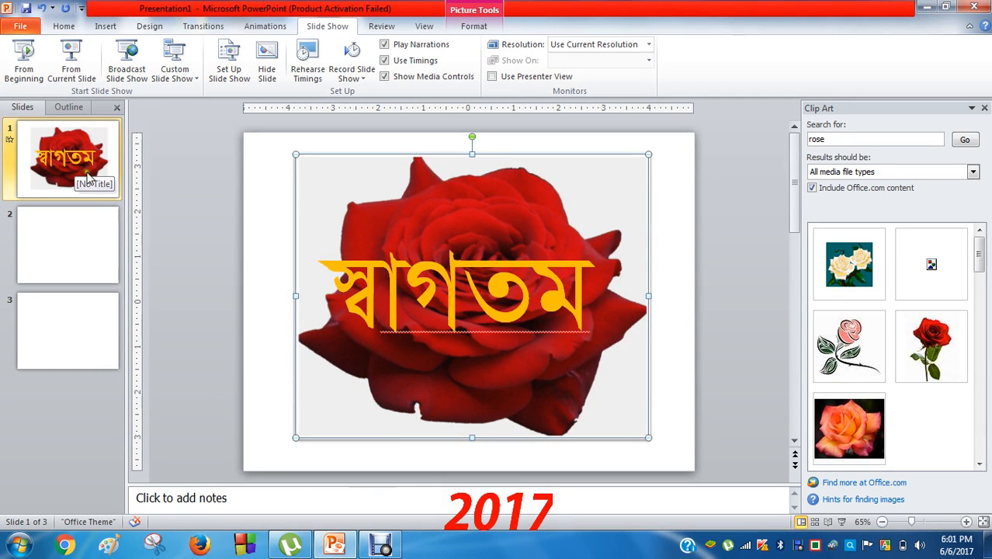
{"action": "left_click", "coordinate": [65, 156]}
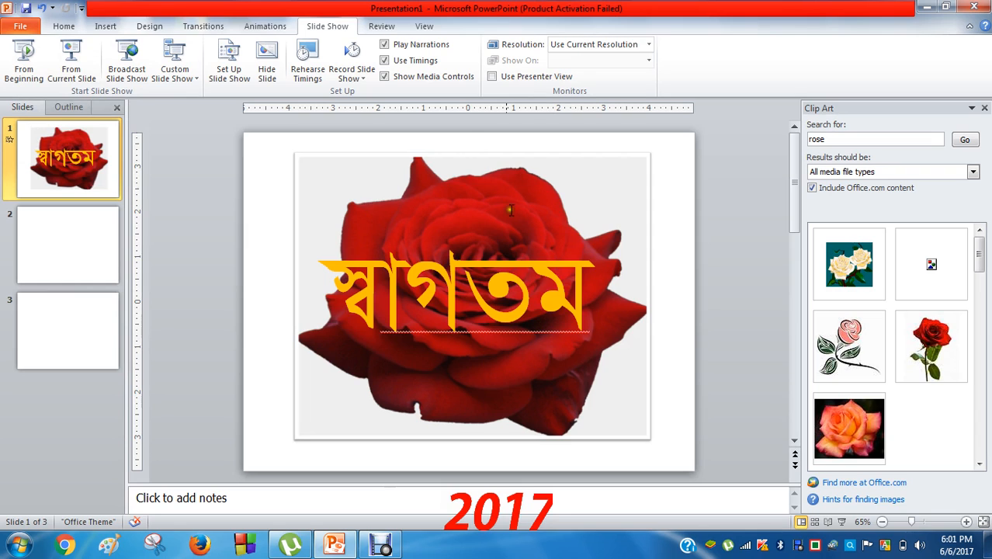
{"action": "left_click", "coordinate": [539, 195]}
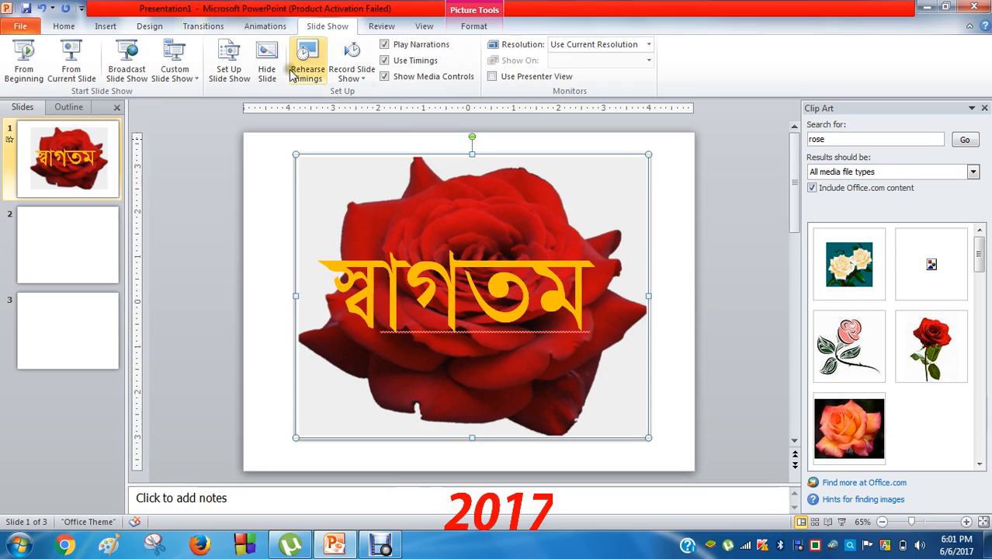
{"action": "left_click", "coordinate": [271, 28]}
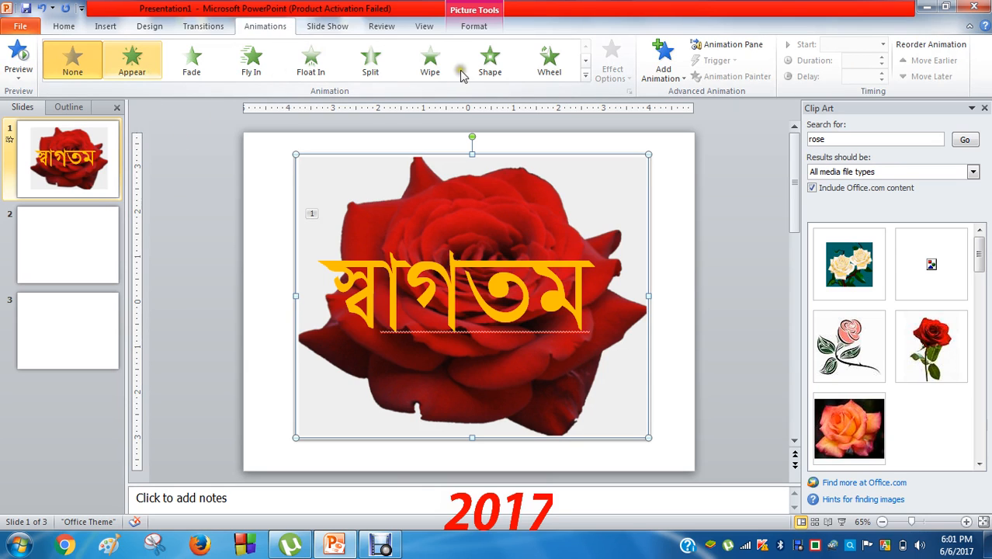
Give the rose picture a Shape entrance animation, playing after the Wheel animation
{"action": "left_click", "coordinate": [574, 212]}
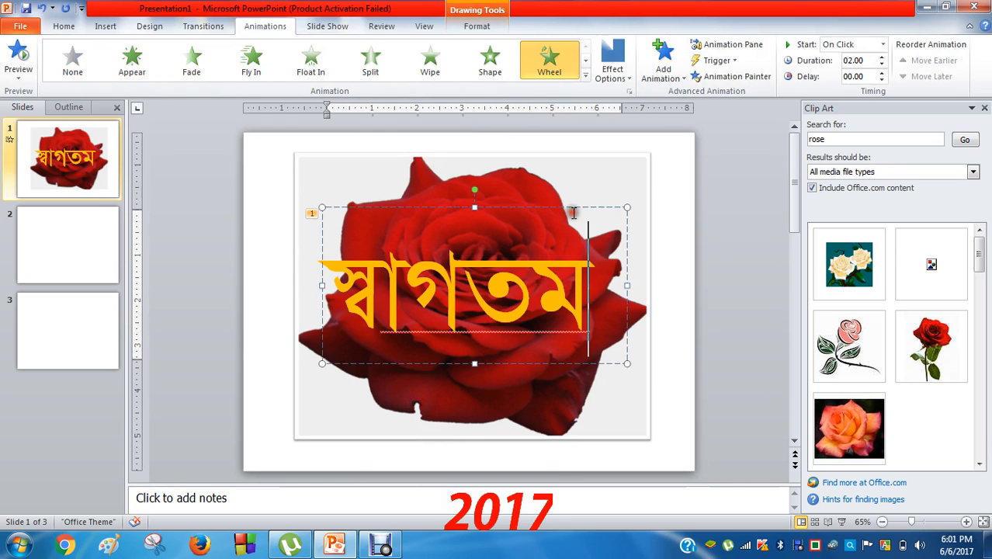
{"action": "left_click", "coordinate": [626, 192]}
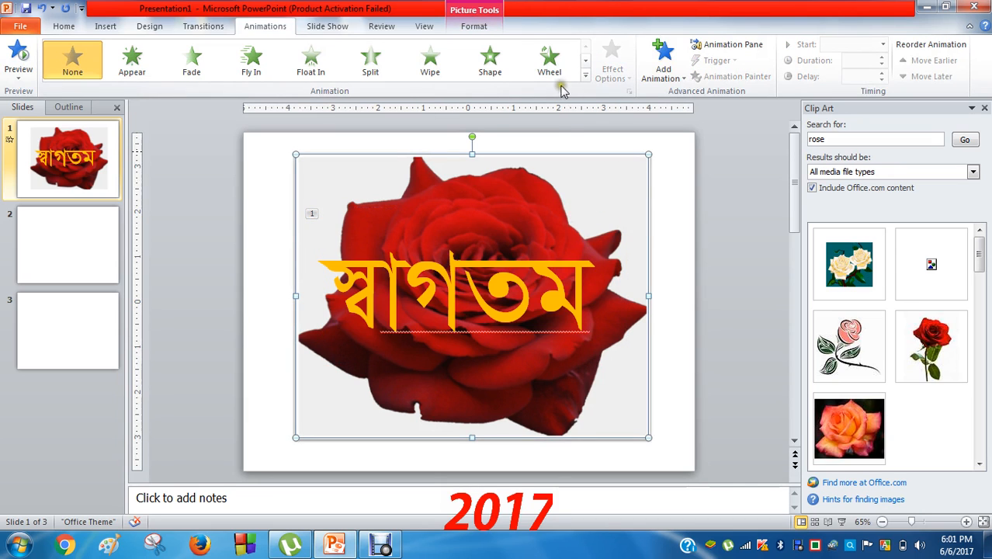
{"action": "left_click", "coordinate": [494, 85]}
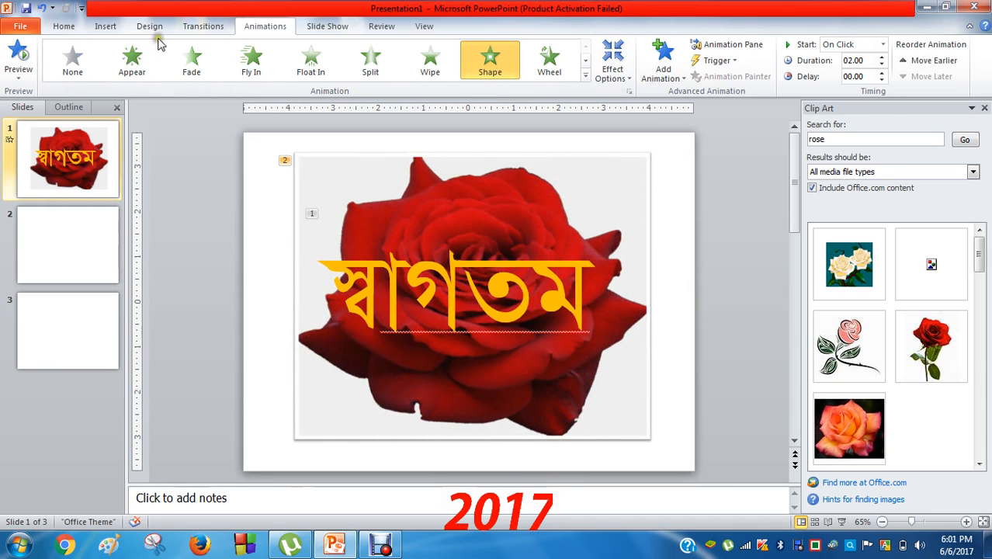
{"action": "left_click", "coordinate": [330, 28]}
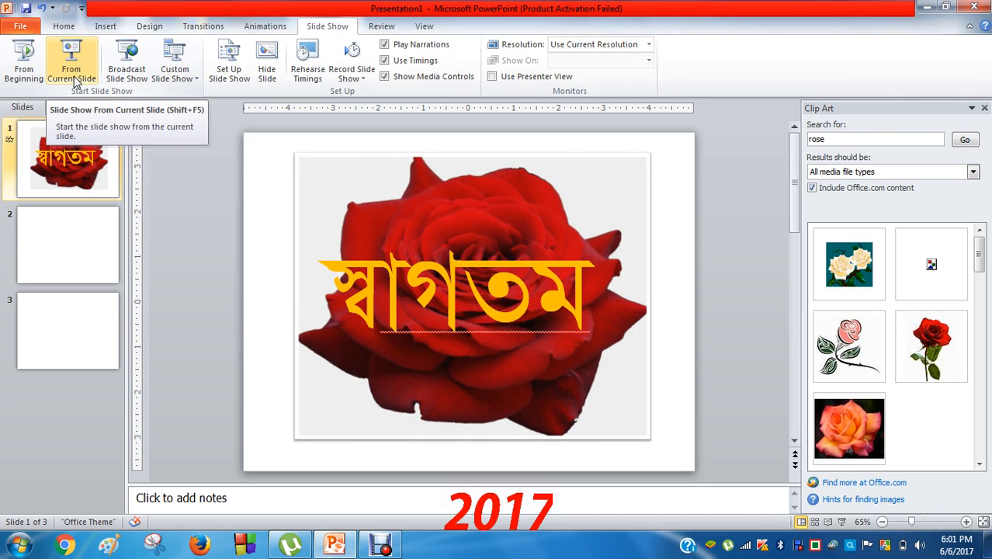
Run the slide show from slide 1, playing the Wheel and Shape animations
{"action": "left_click", "coordinate": [23, 74]}
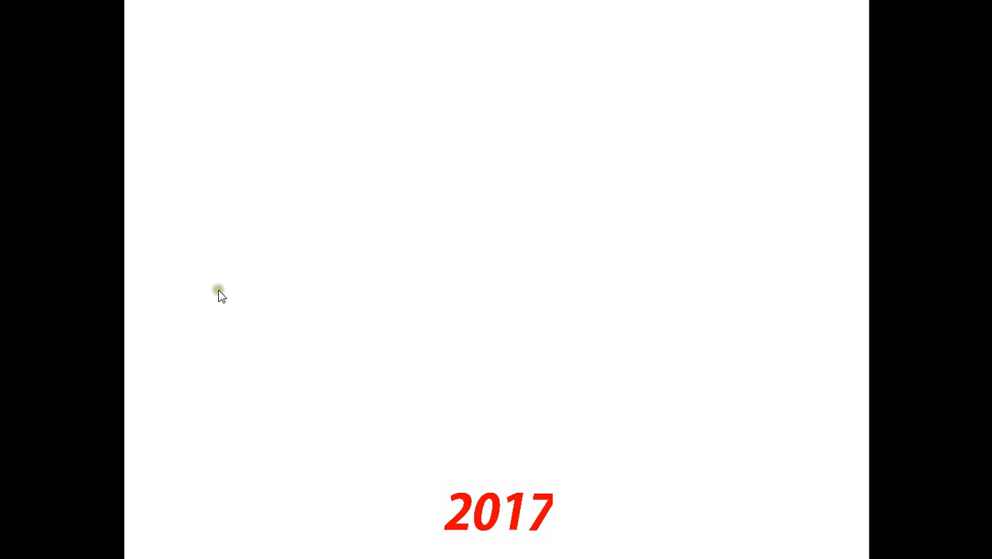
{"action": "left_click", "coordinate": [218, 291]}
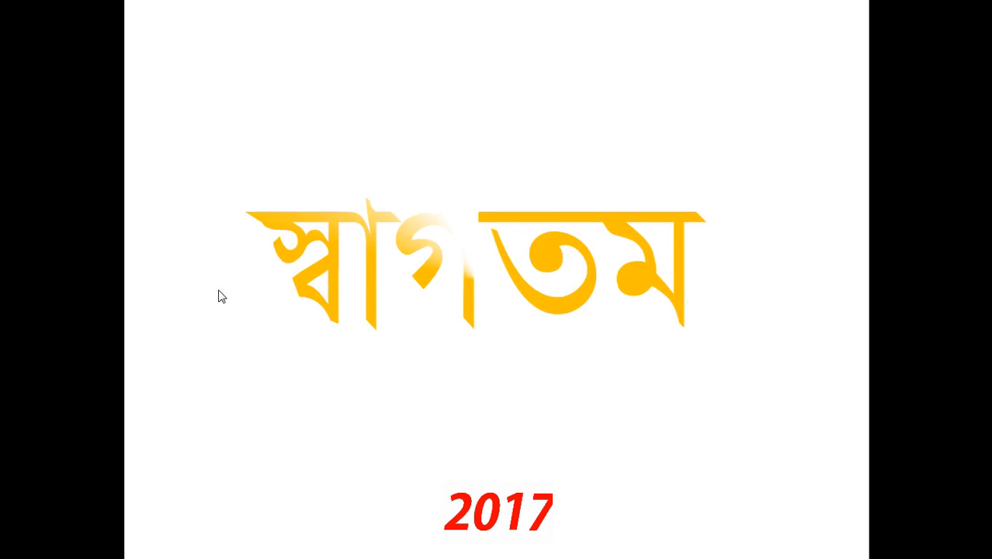
{"action": "left_click", "coordinate": [219, 288]}
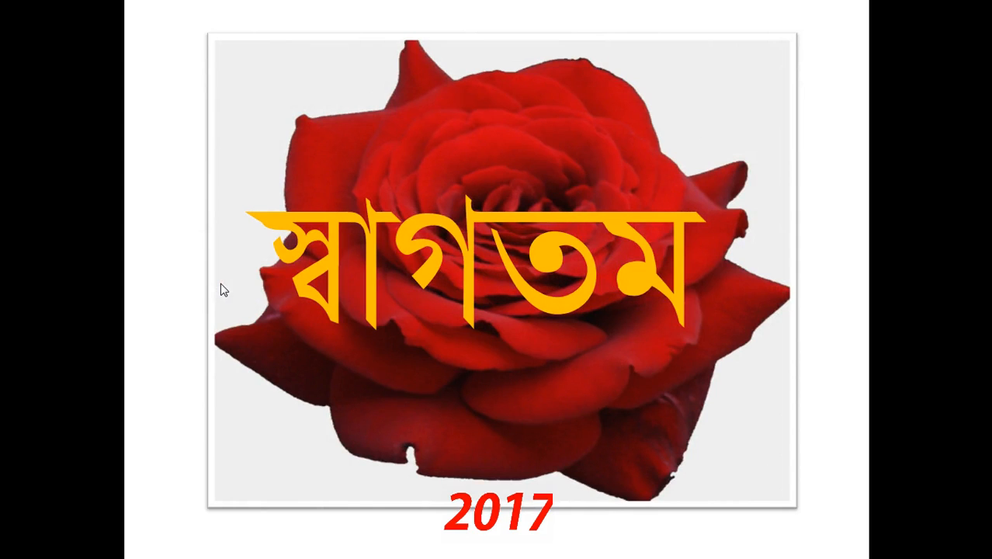
End the slide show and return to editing view
{"action": "right_click", "coordinate": [208, 296]}
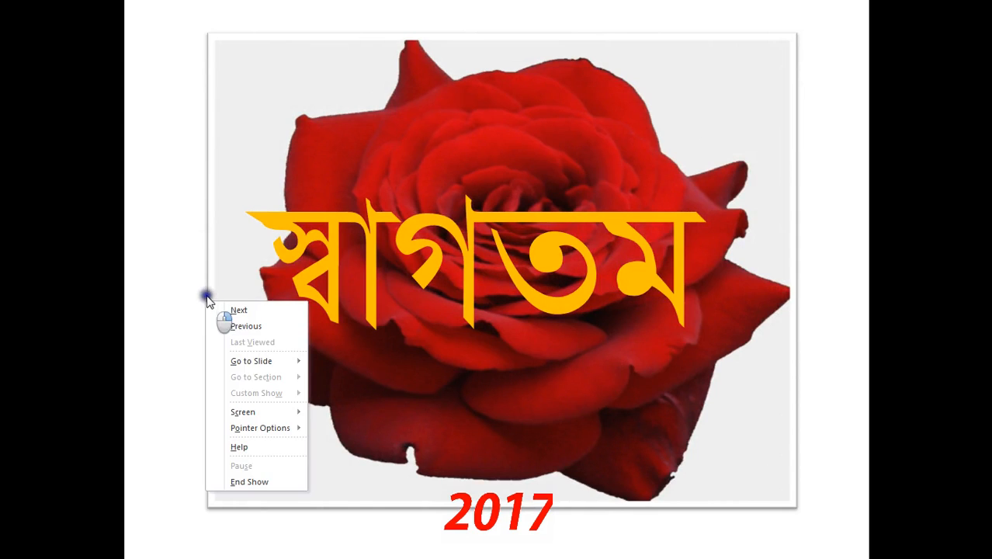
{"action": "left_click", "coordinate": [233, 281]}
{"action": "right_click", "coordinate": [233, 279]}
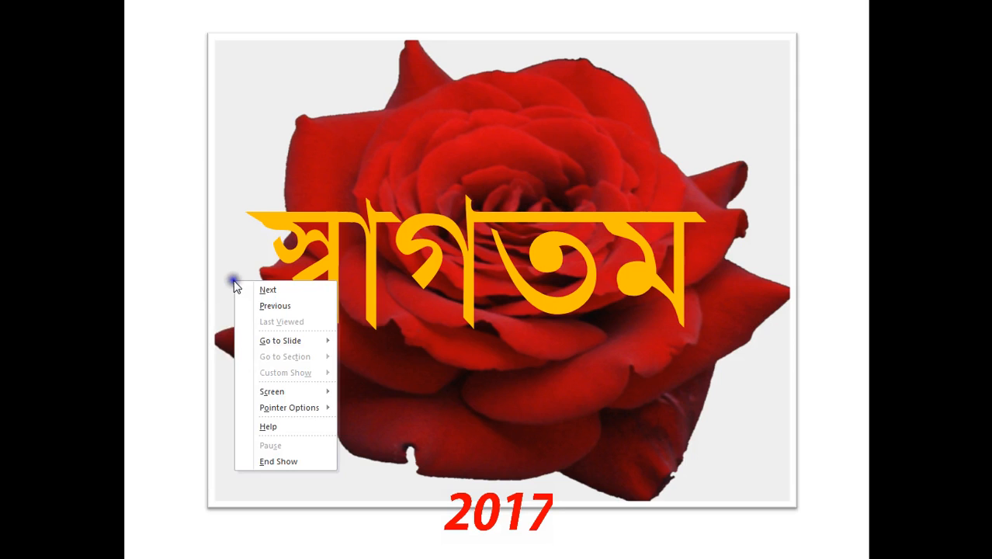
{"action": "left_click", "coordinate": [234, 279]}
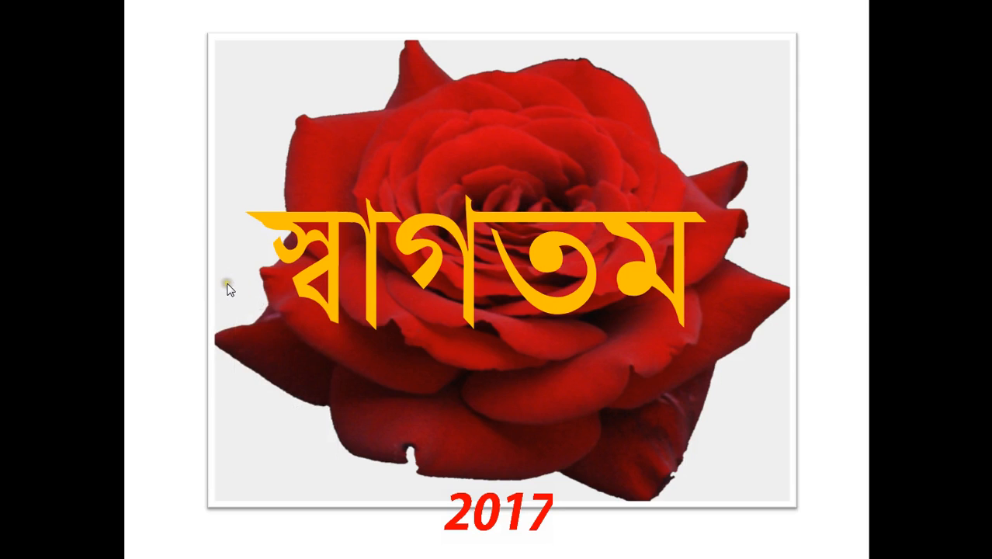
{"action": "key", "text": "Escape"}
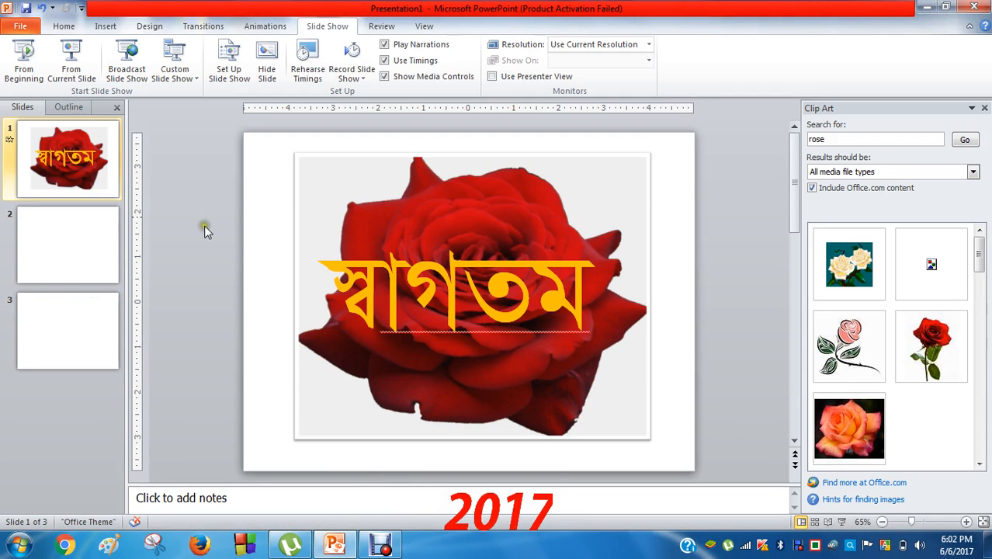
On slide 2, draw a wide empty text box across the top of the slide
{"action": "left_click", "coordinate": [99, 260]}
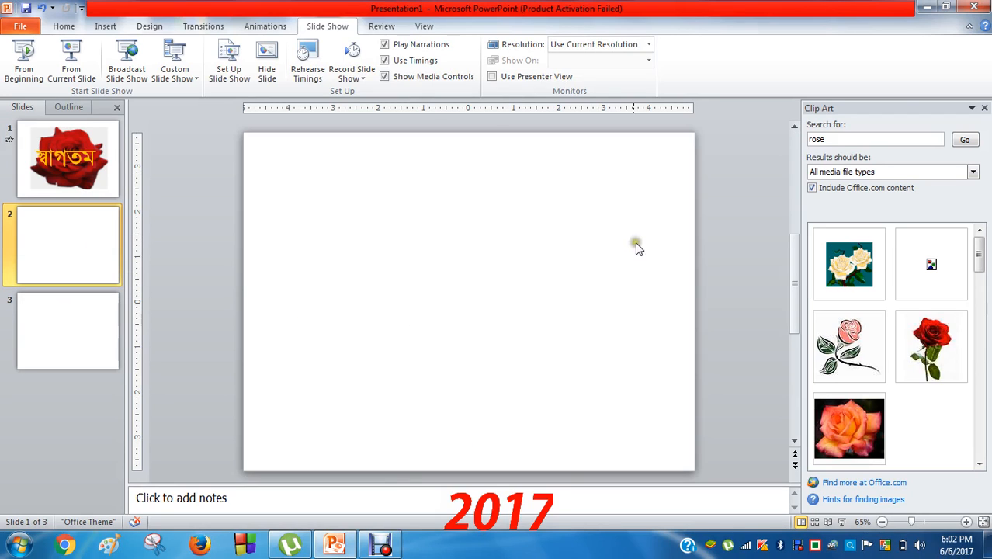
{"action": "left_click", "coordinate": [63, 26]}
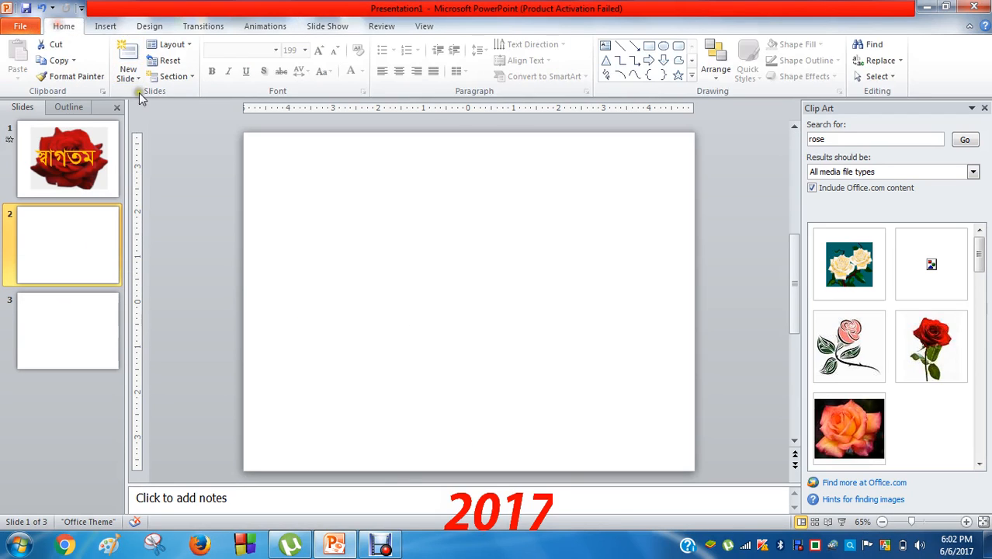
{"action": "left_click", "coordinate": [104, 27]}
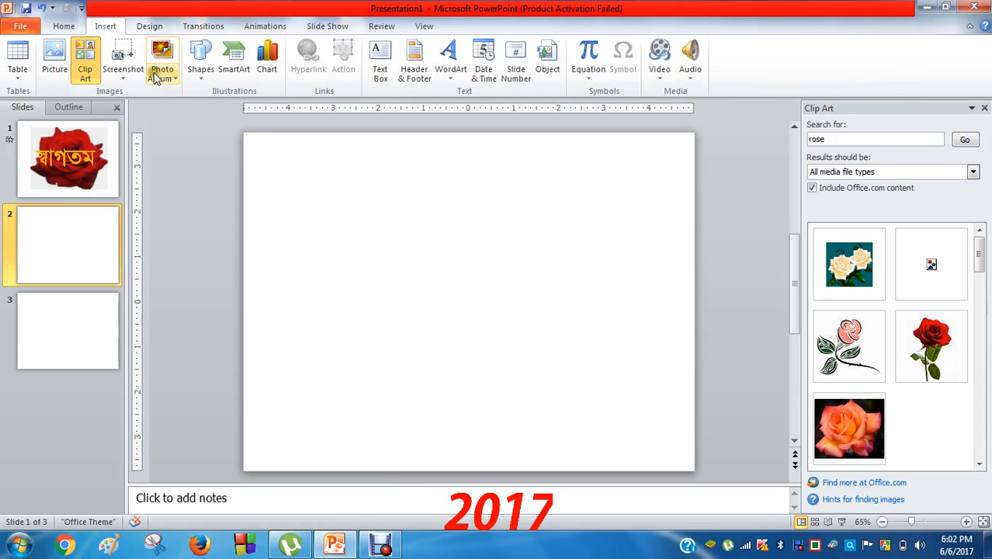
{"action": "left_click", "coordinate": [380, 66]}
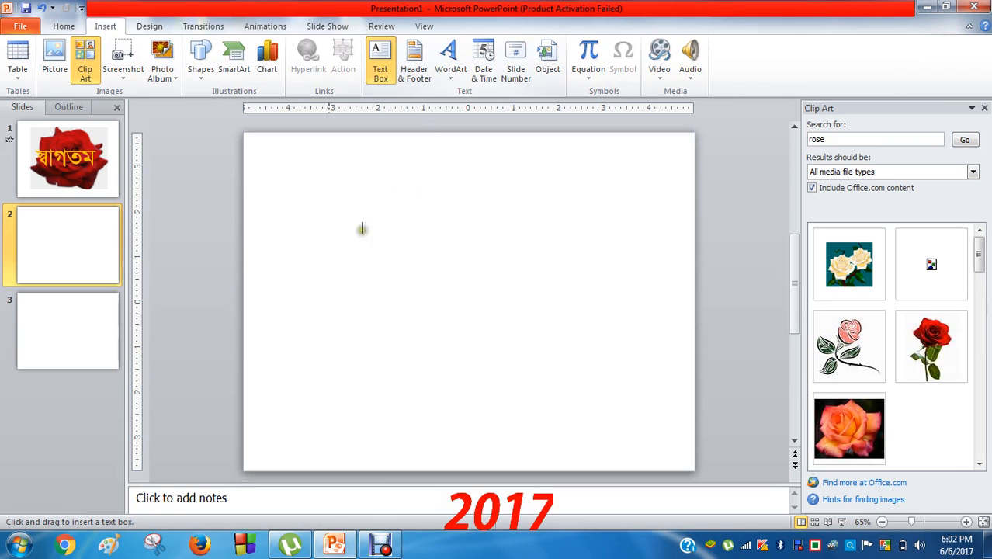
{"action": "mouse_move", "coordinate": [263, 158]}
{"action": "left_mouse_down"}
{"action": "mouse_move", "coordinate": [667, 300]}
{"action": "mouse_move", "coordinate": [676, 328]}
{"action": "left_mouse_up"}
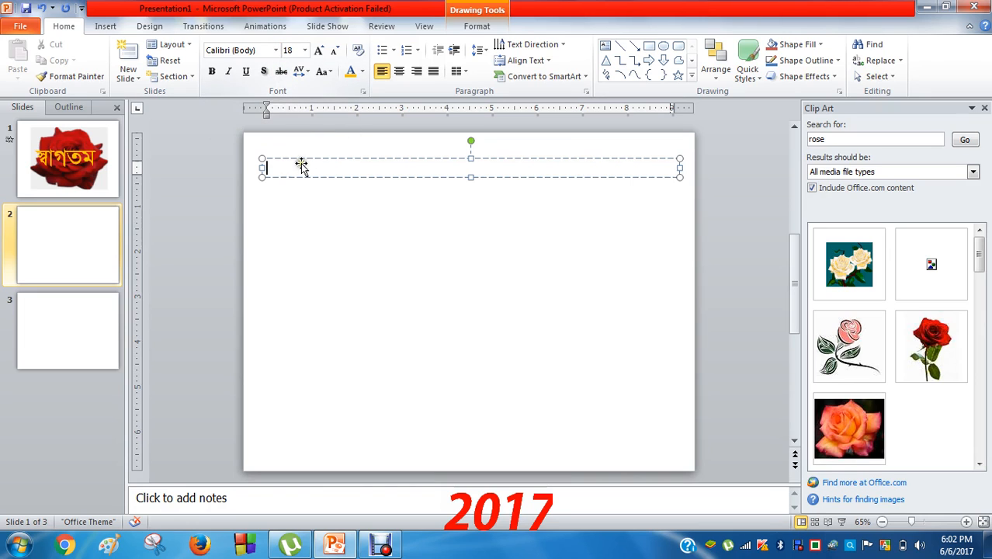
Set the slide 2 text box font to SutonnyMJ and increase its text size
{"action": "left_click", "coordinate": [276, 51]}
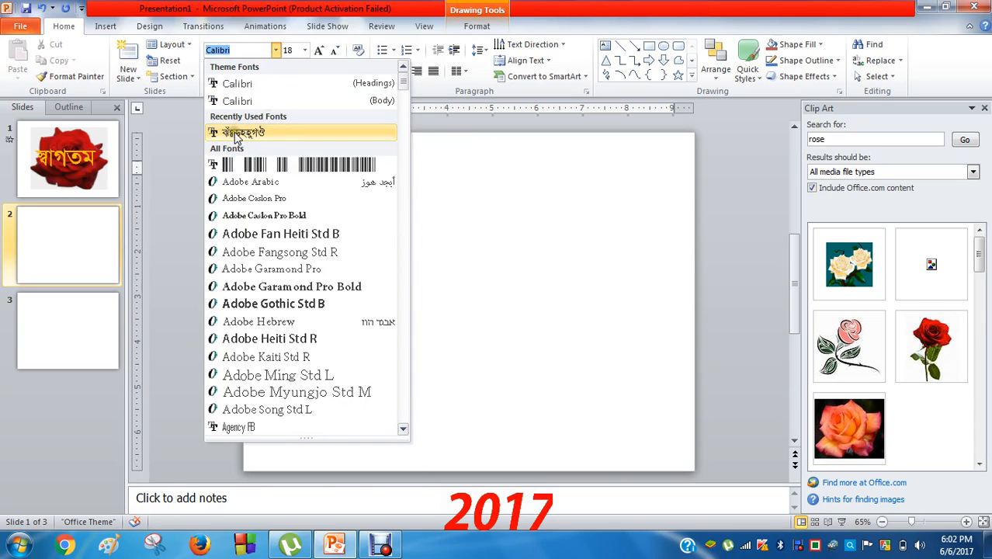
{"action": "left_click", "coordinate": [265, 132]}
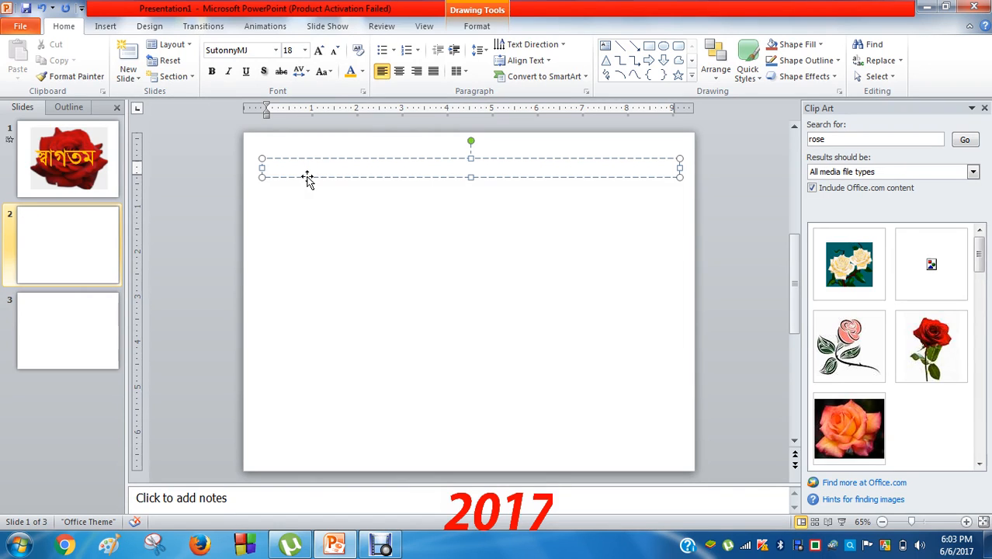
{"action": "key", "text": "ctrl+shift+period"}
{"action": "key", "text": "ctrl+shift+period"}
{"action": "key", "text": "ctrl+shift+period"}
{"action": "key", "text": "ctrl+shift+period"}
{"action": "key", "text": "ctrl+shift+period"}
{"action": "key", "text": "ctrl+shift+period"}
{"action": "key", "text": "ctrl+shift+period"}
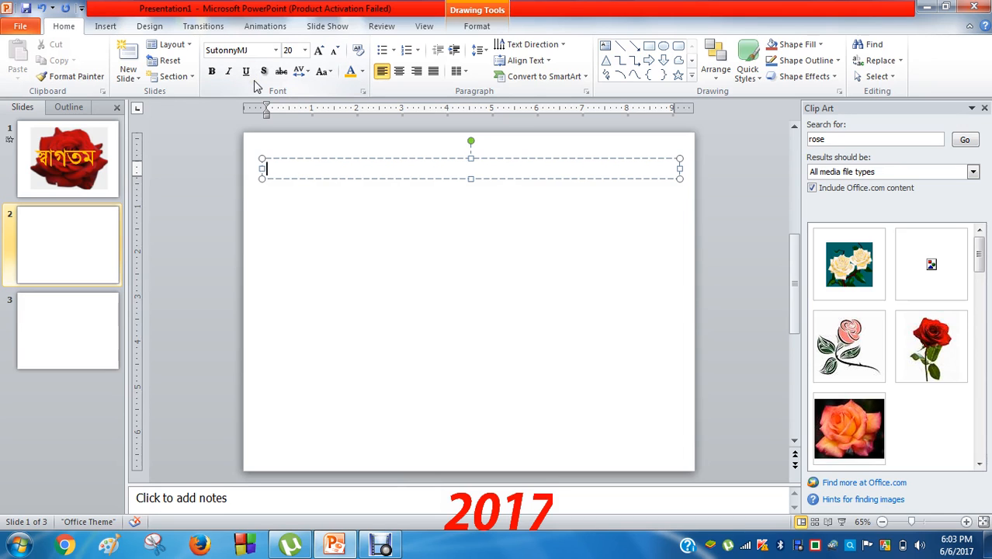
Enlarge the text to 60 pt and type the person's name in Bengali, fixing typos
{"action": "key", "text": "ctrl+shift+period"}
{"action": "key", "text": "ctrl+shift+period"}
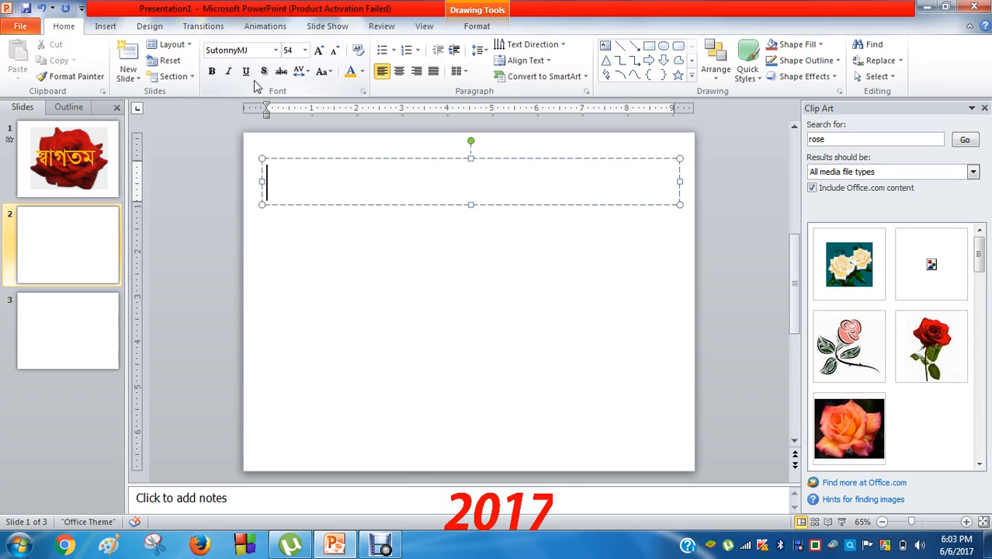
{"action": "key", "text": "ctrl+shift+period"}
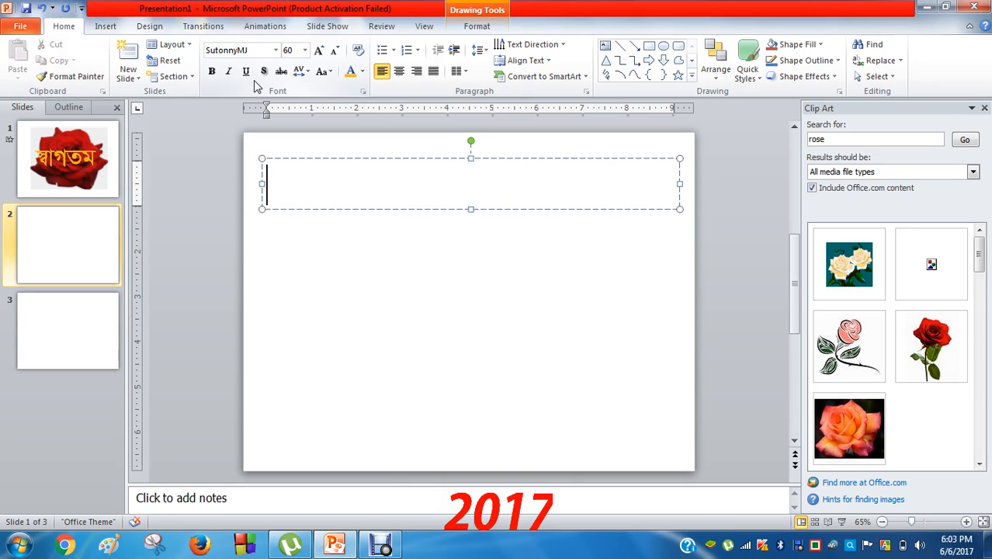
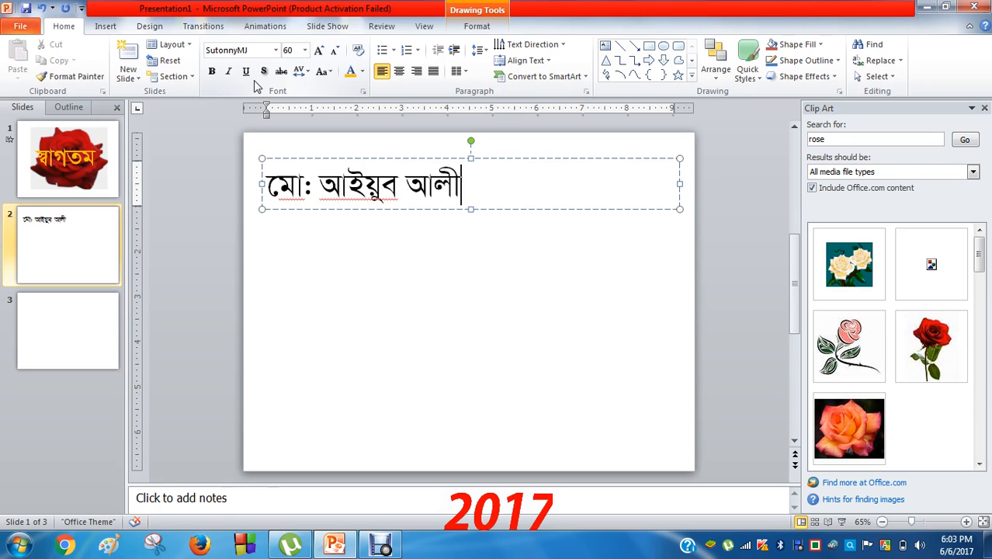
Add 'সহকারী অধ্যাপক ,গণিত বিভাগ' as the second line and begin a third line with the college name
{"action": "key", "text": "Return"}
{"action": "type", "text": "সহ"}
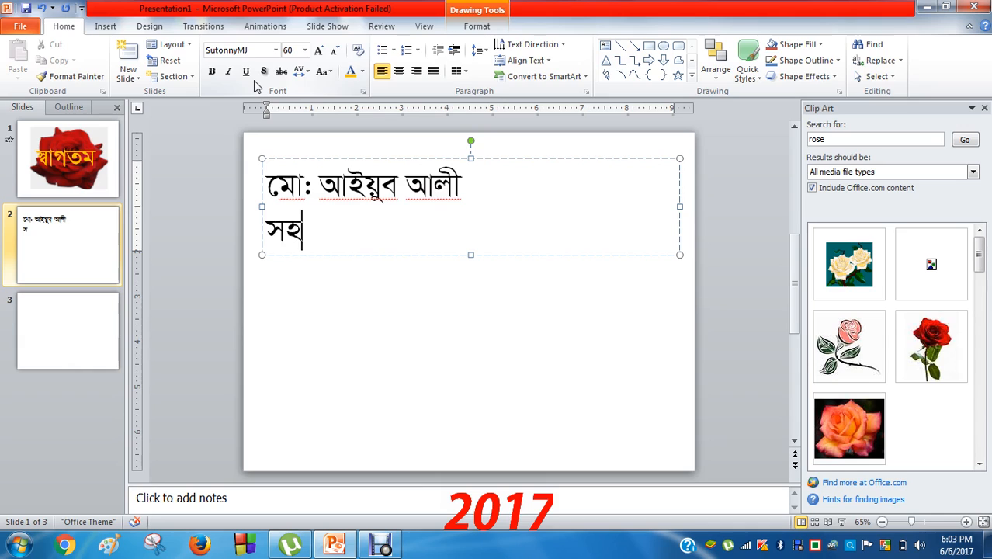
{"action": "type", "text": "কারী ীা"}
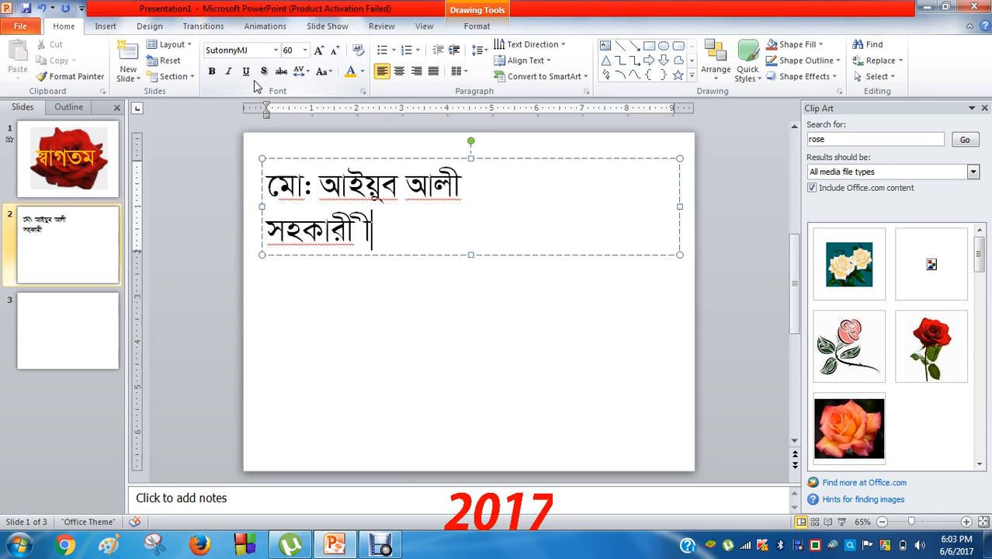
{"action": "key", "text": "BackSpace"}
{"action": "key", "text": "BackSpace"}
{"action": "type", "text": "অধ্যাপক"}
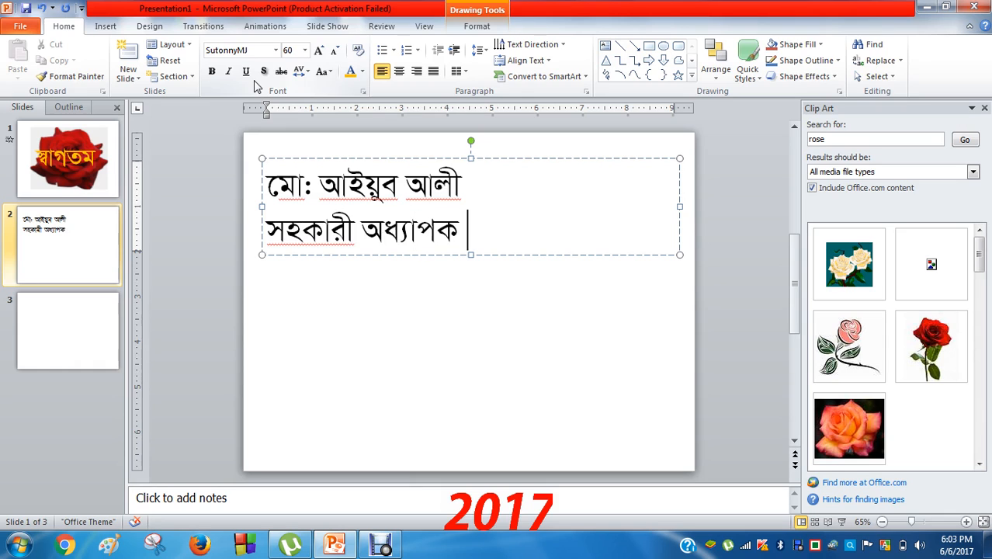
{"action": "type", "text": " ,গণিত বিভাগ"}
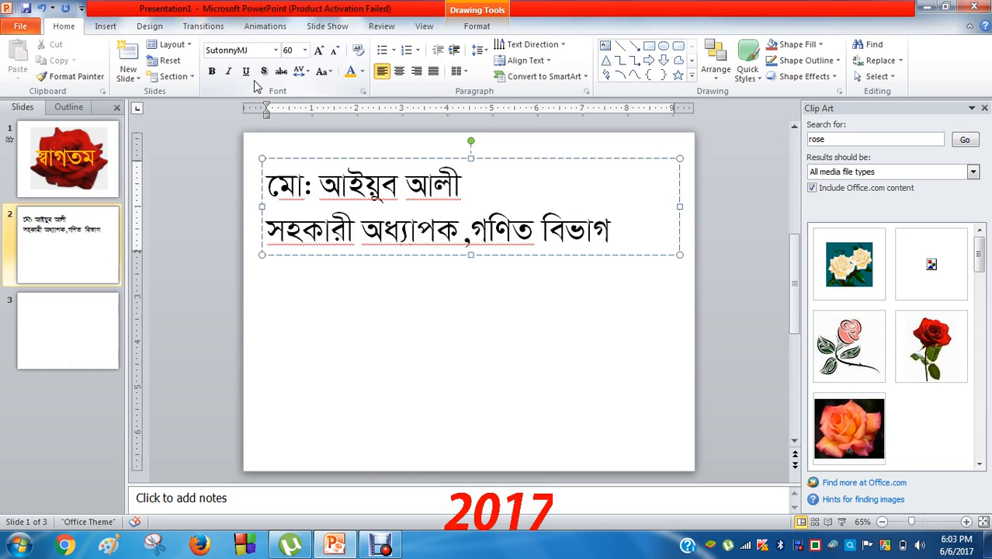
{"action": "key", "text": "Return"}
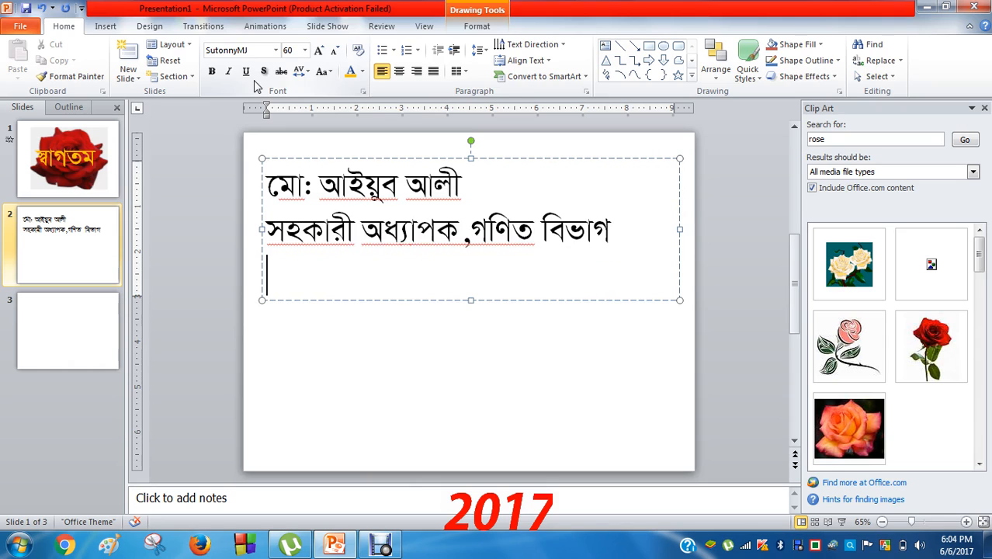
{"action": "type", "text": "সরকারী"}
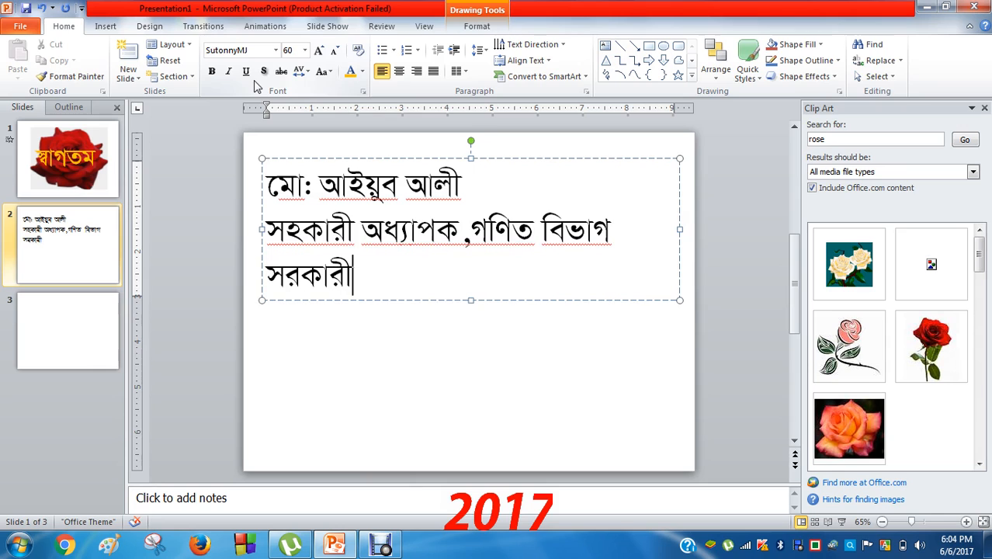
{"action": "type", "text": " তিু"}
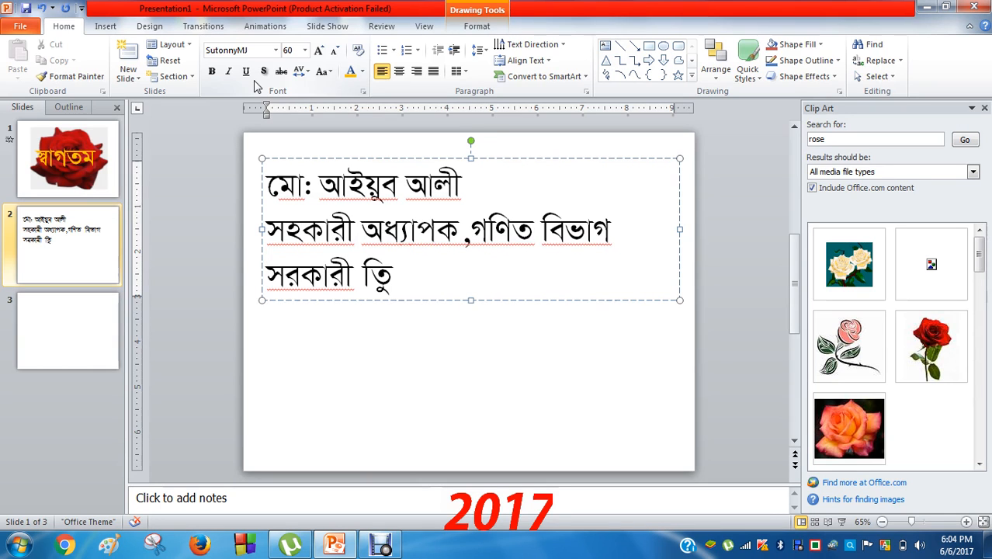